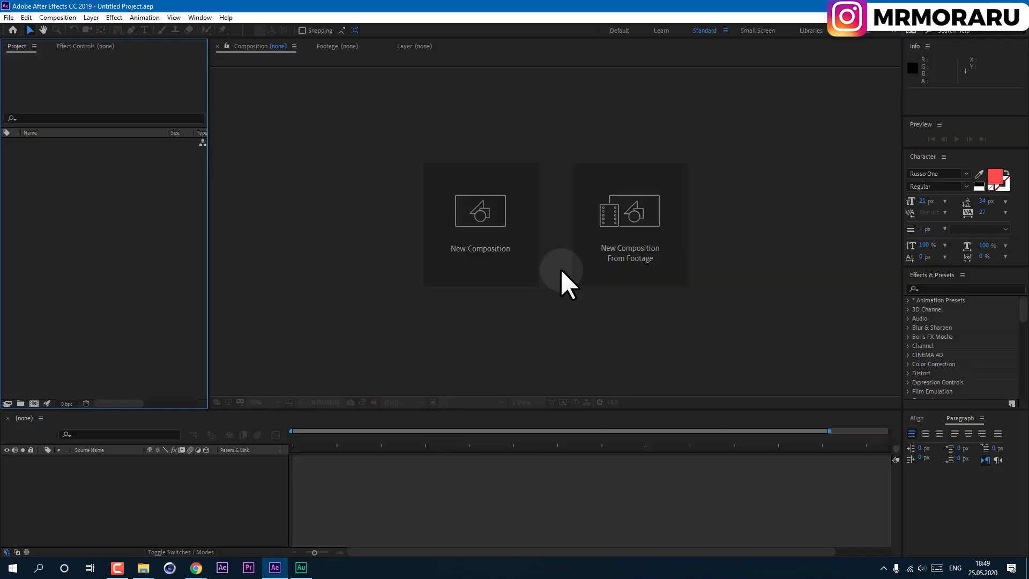
Import the clips "invisible man footage.mov" and "invisible man bg.mp4" as footage.
left_click(8, 17)
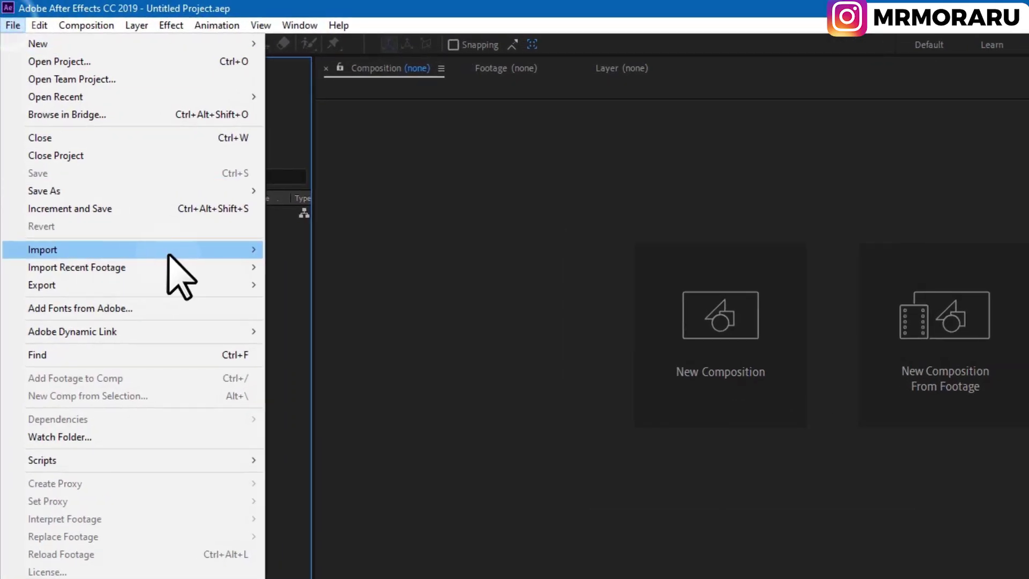
mouse_move(252, 248)
left_click(284, 248)
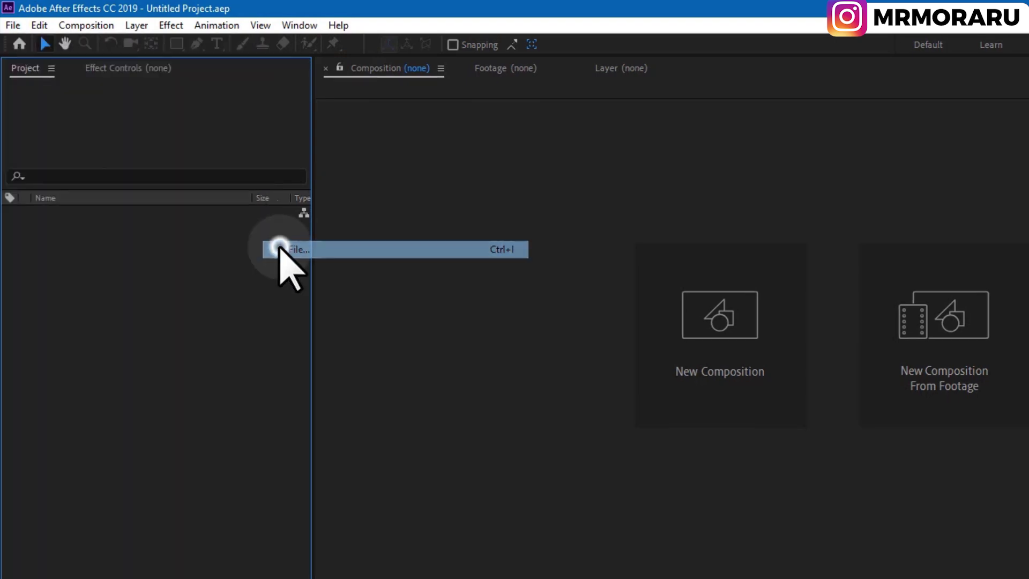
left_click(604, 142)
left_click(663, 142, "ctrl")
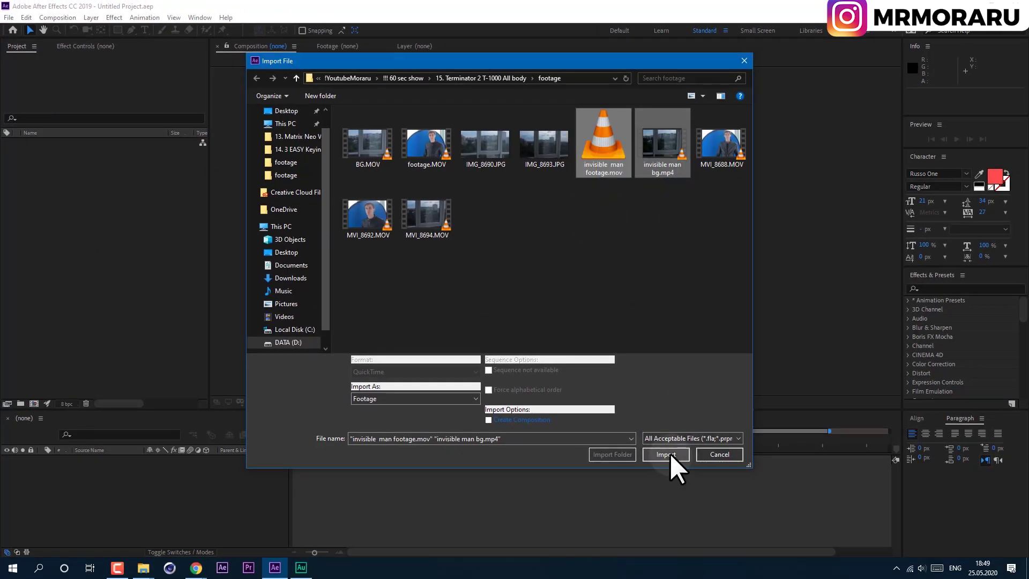
left_click(670, 454)
Create a new composition from the invisible man footage.mov clip.
left_click(83, 142)
left_click_drag(83, 143, 36, 406)
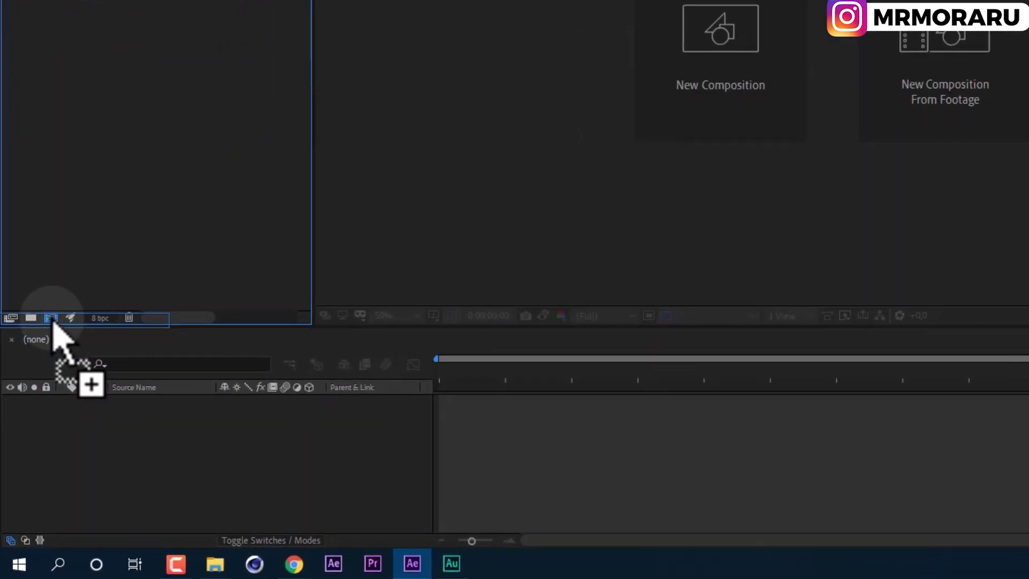
left_click_drag(54, 322, 37, 406)
left_click_drag(53, 318, 53, 318)
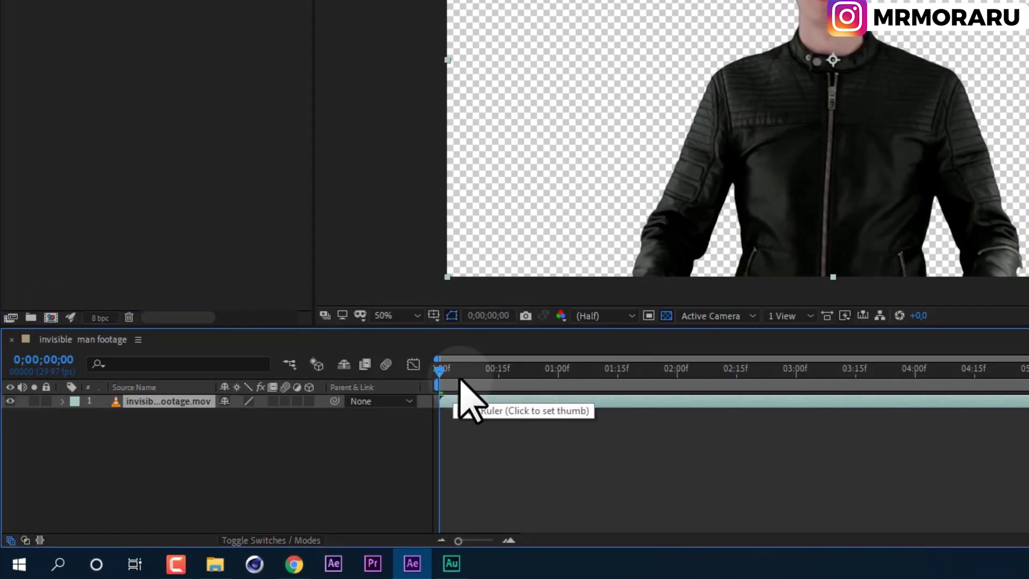
Scrub through the composition to review the cut-out man and check its transparent background with the transparency grid.
left_click_drag(460, 374, 951, 427)
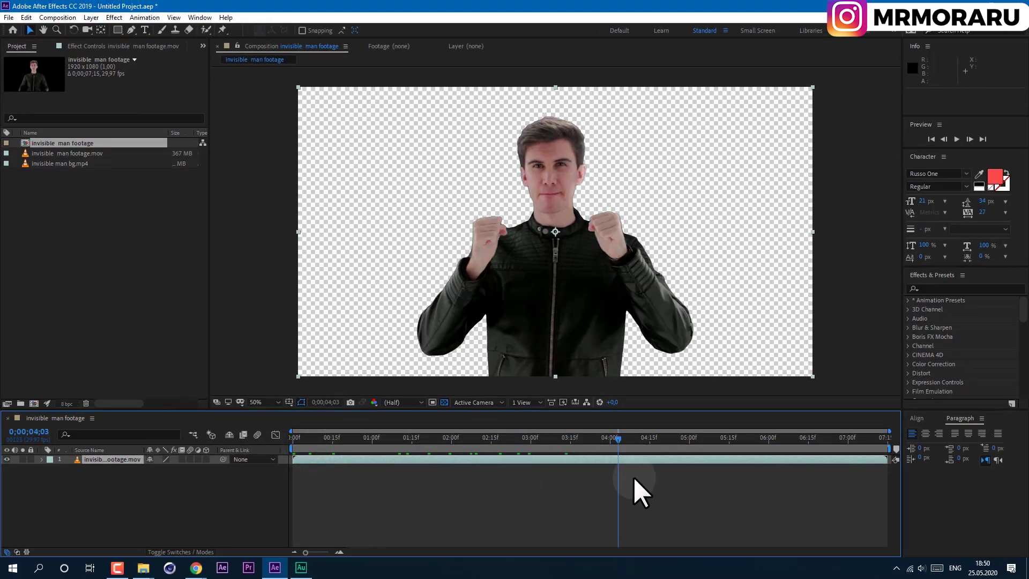
left_click_drag(633, 477, 399, 446)
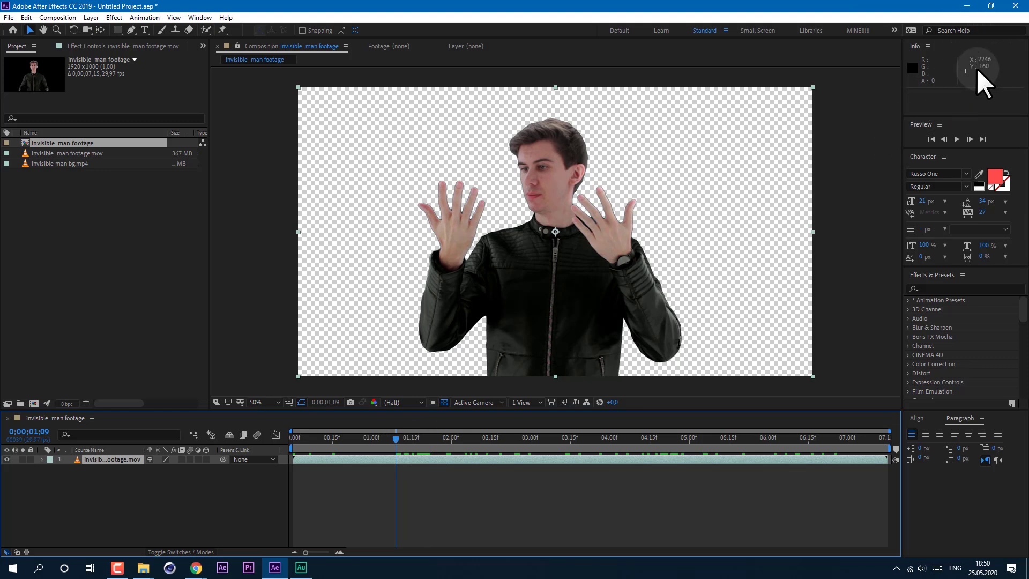
left_click(443, 438)
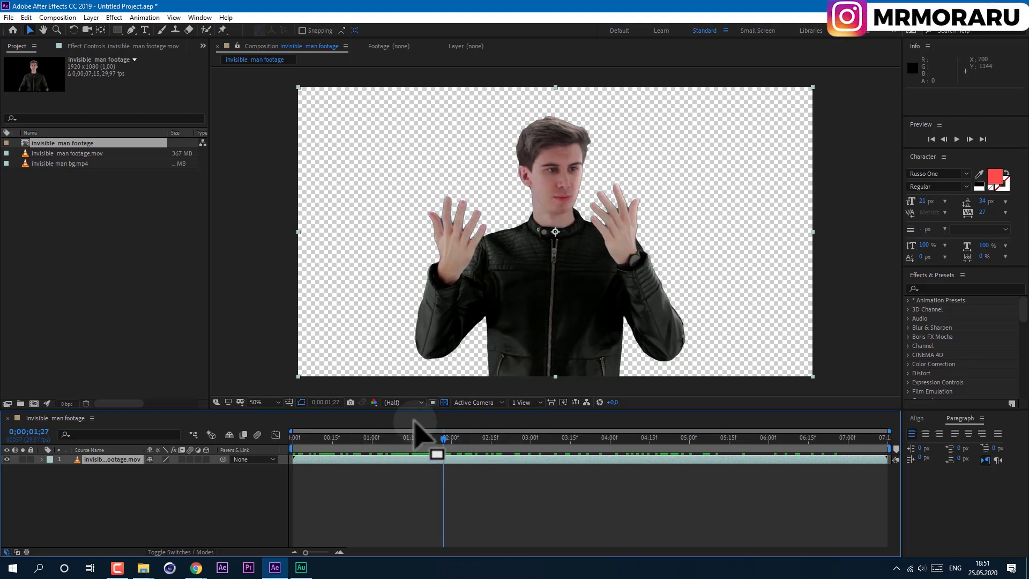
left_click(355, 441)
left_click_drag(469, 439, 404, 460)
left_click(444, 402)
left_click(444, 402)
Place invisible man bg.mp4 beneath the footage layer and add a new adjustment layer above both.
left_click_drag(85, 162, 140, 513)
left_click(613, 500)
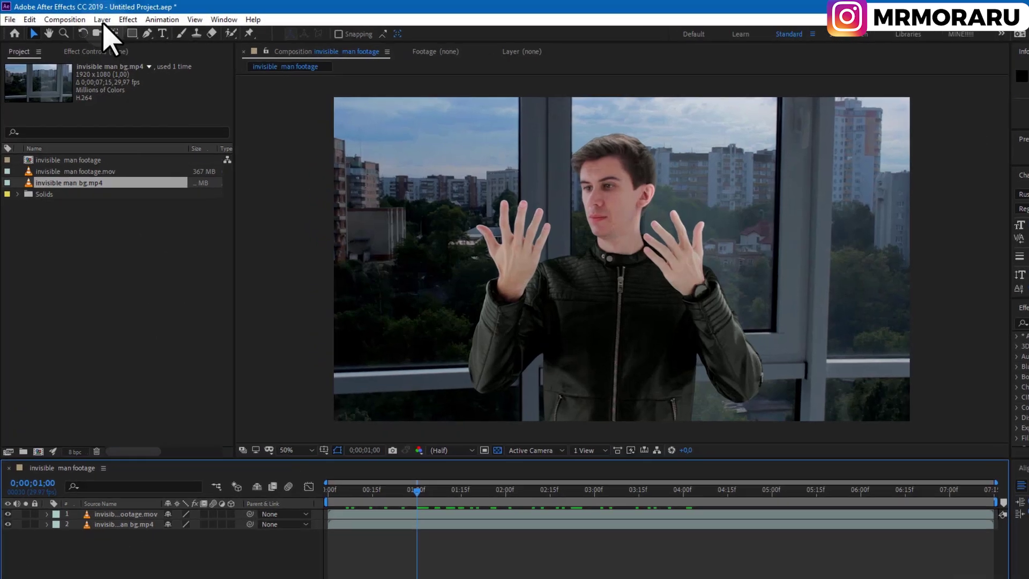
left_click(91, 18)
mouse_move(211, 31)
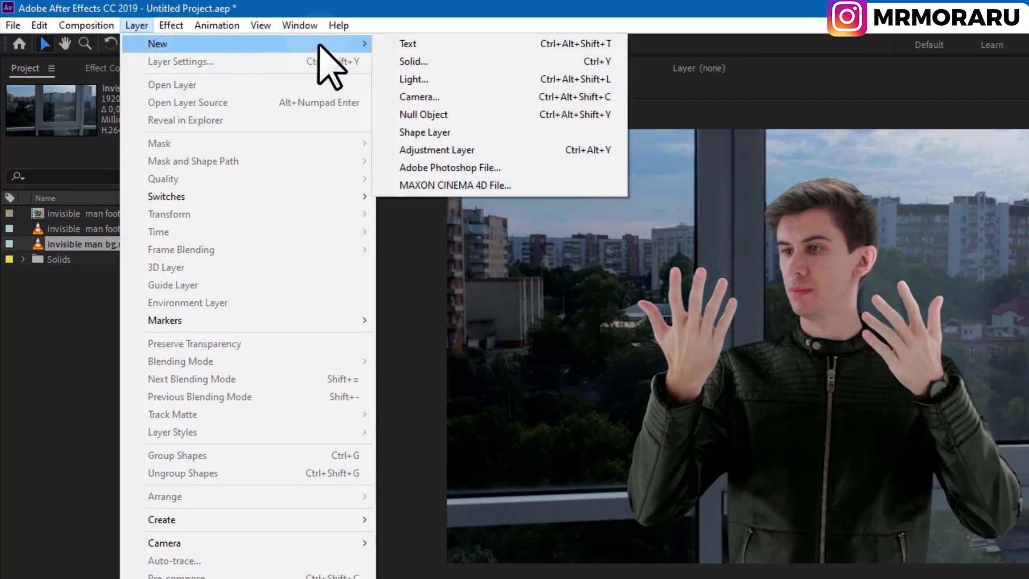
left_click(460, 152)
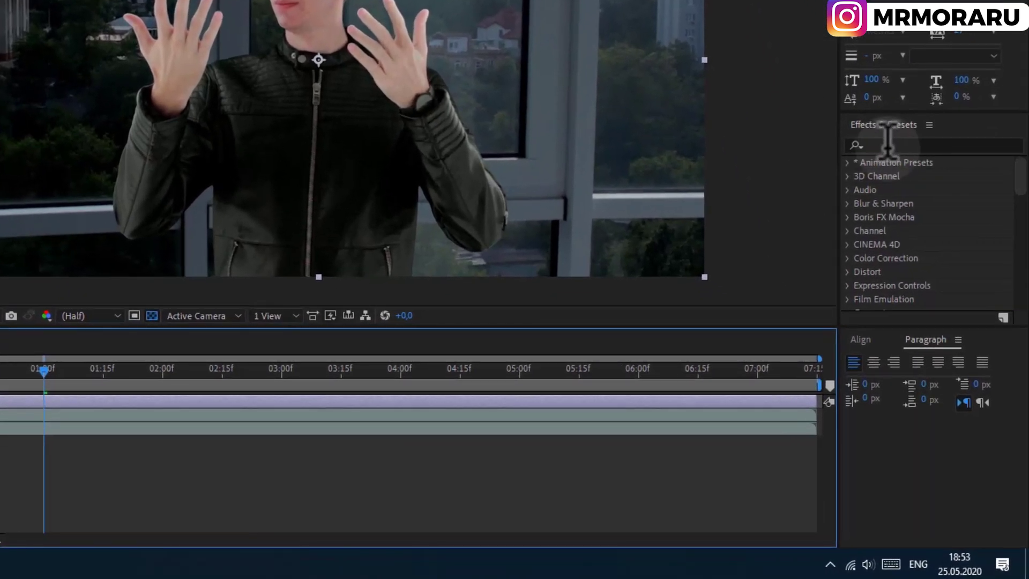
Search the effects for "displace" and apply Displacement Map to the adjustment layer.
left_click(885, 145)
type("displace")
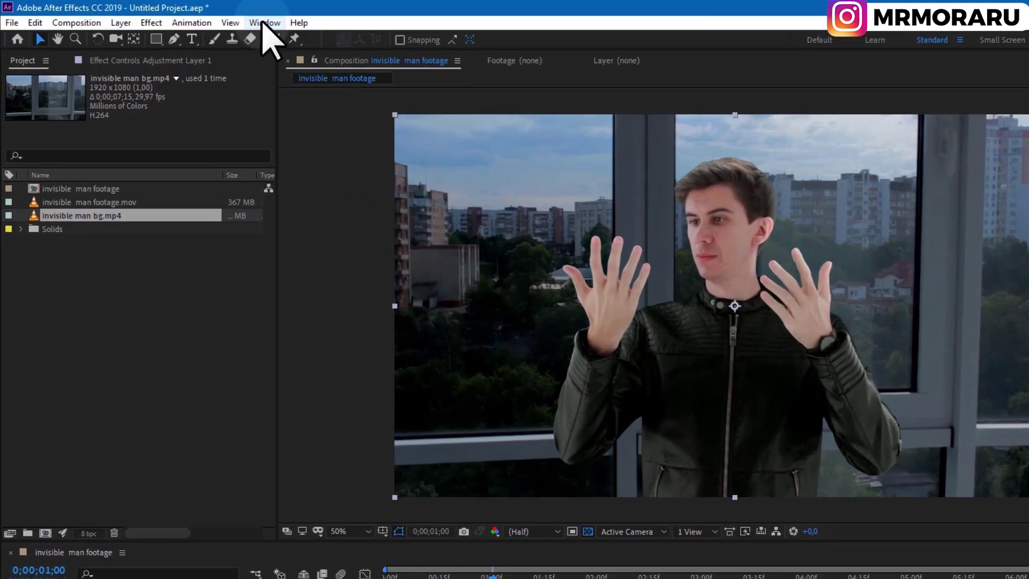
left_click(264, 22)
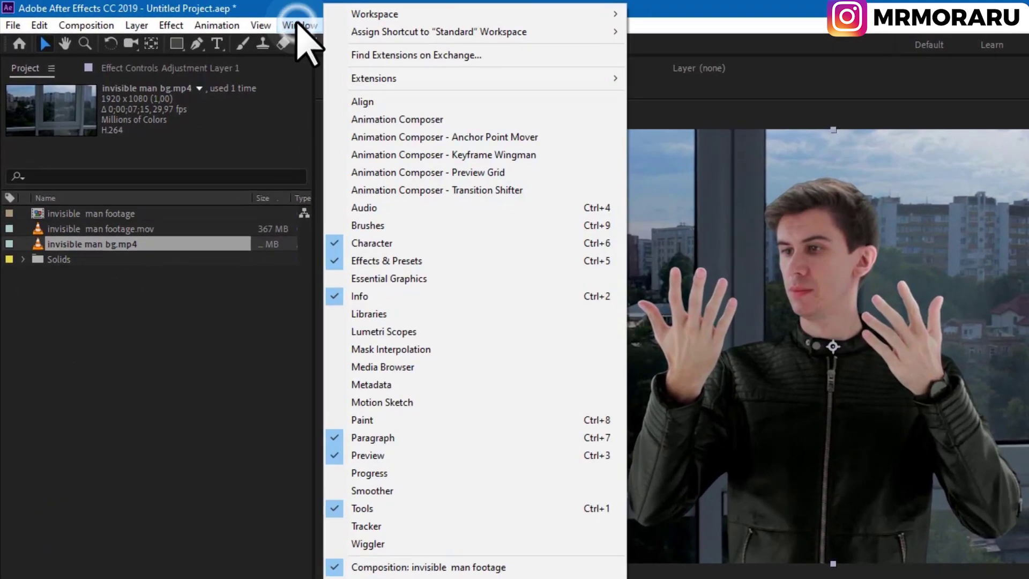
left_click_drag(957, 309, 113, 461)
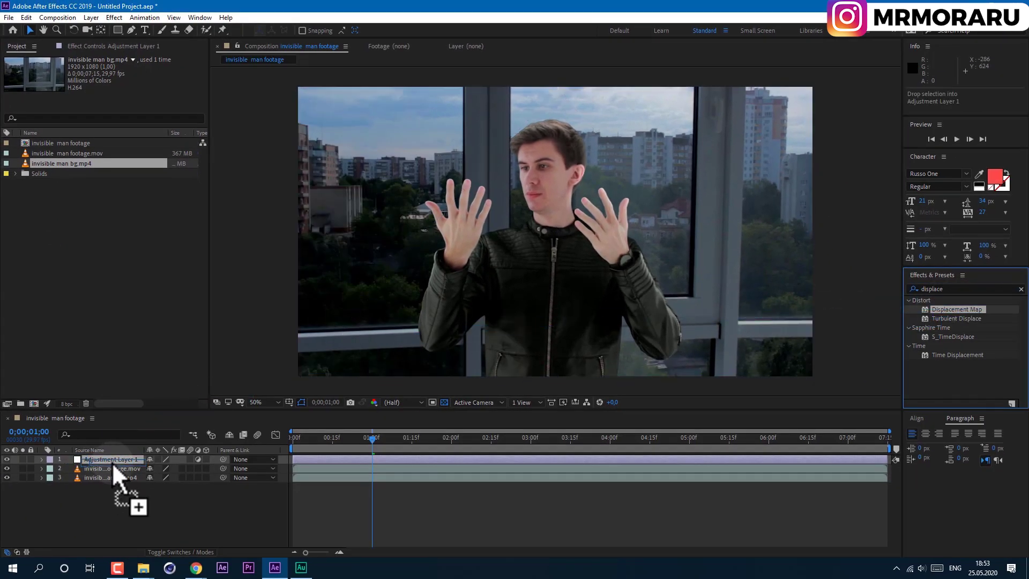
Set the Displacement Map Layer to invisible man footage.mov and hide that footage layer.
left_click(136, 76)
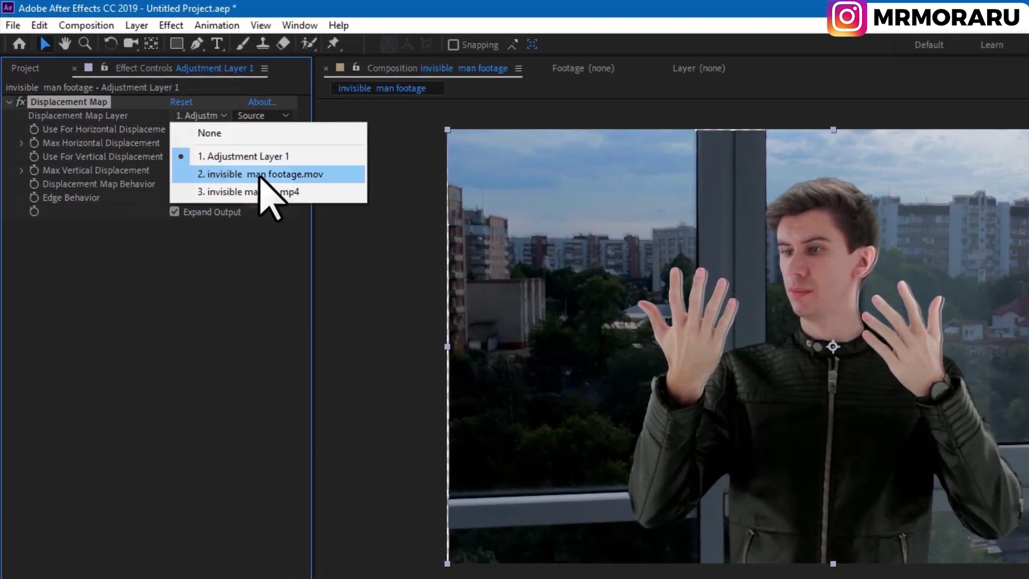
left_click(222, 171)
left_click(107, 467)
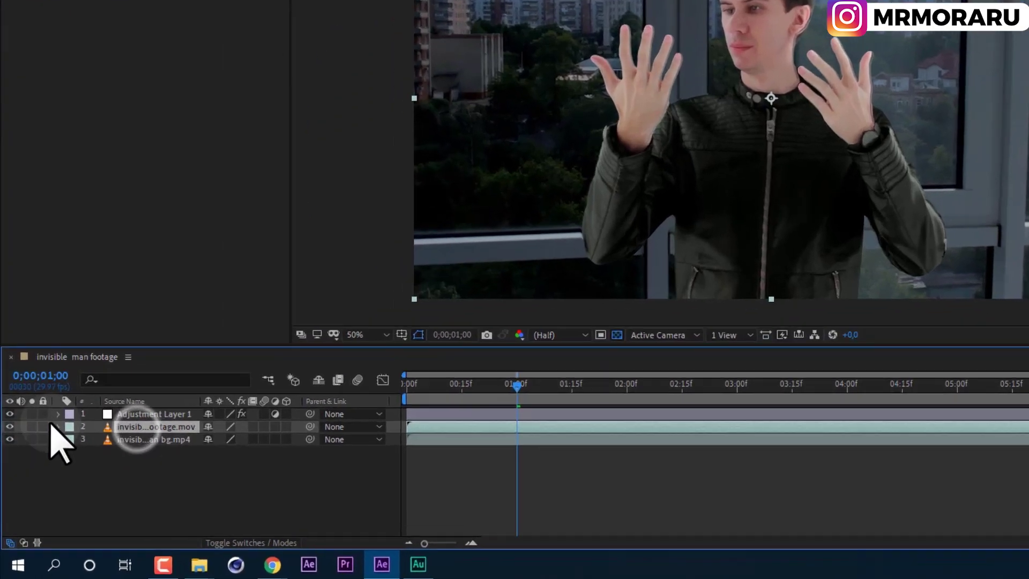
left_click(10, 416)
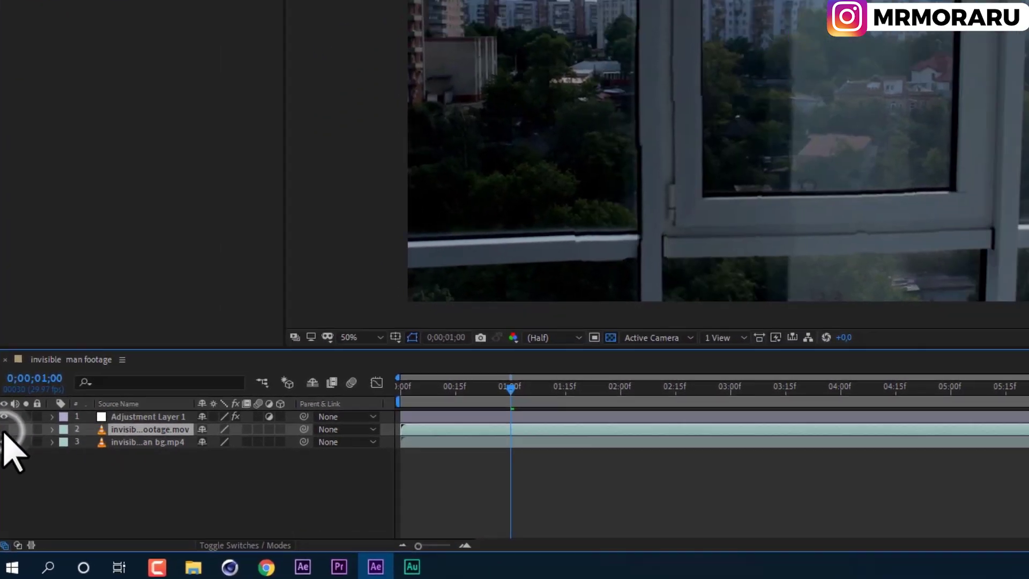
left_click(112, 459)
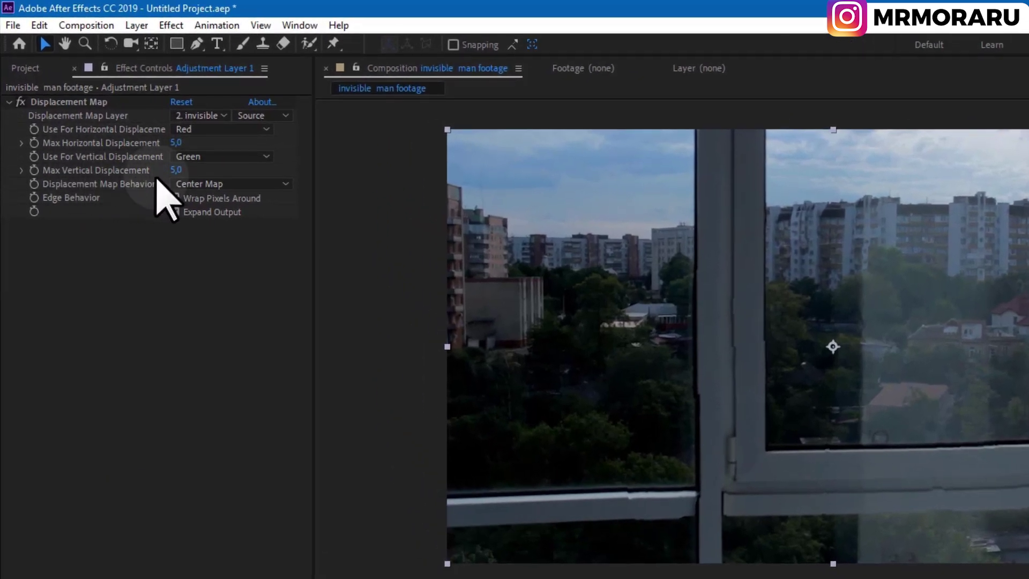
Set Max Horizontal Displacement to 700 and Max Vertical Displacement to 500, with Wrap Pixels Around enabled.
left_click_drag(176, 142, 368, 185)
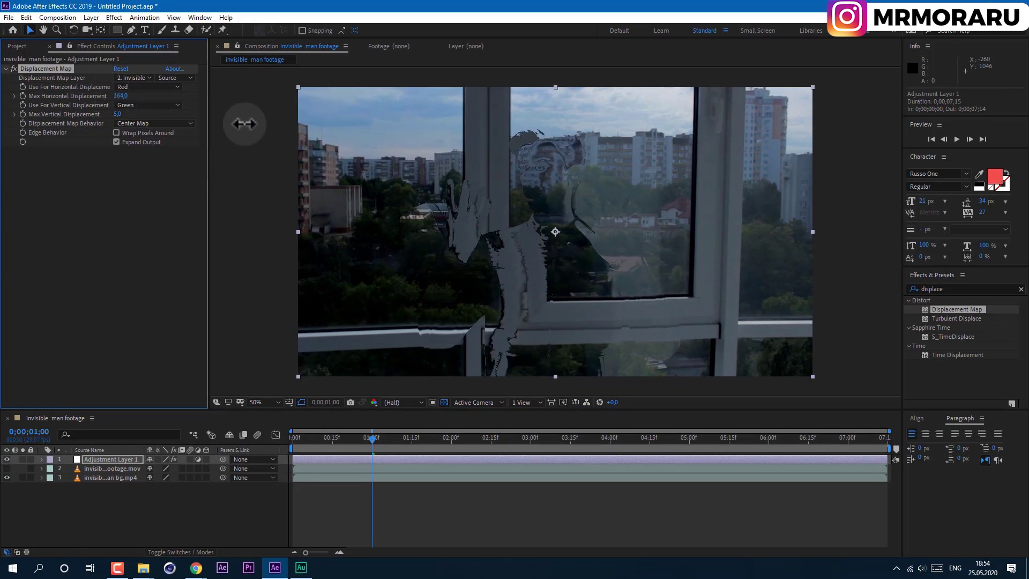
left_click_drag(245, 124, 172, 161)
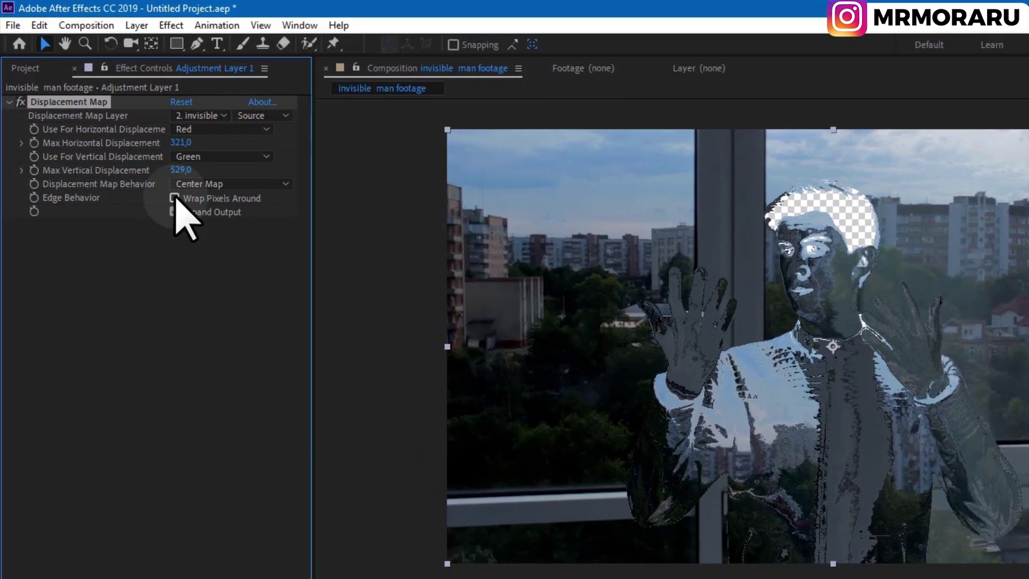
left_click(174, 198)
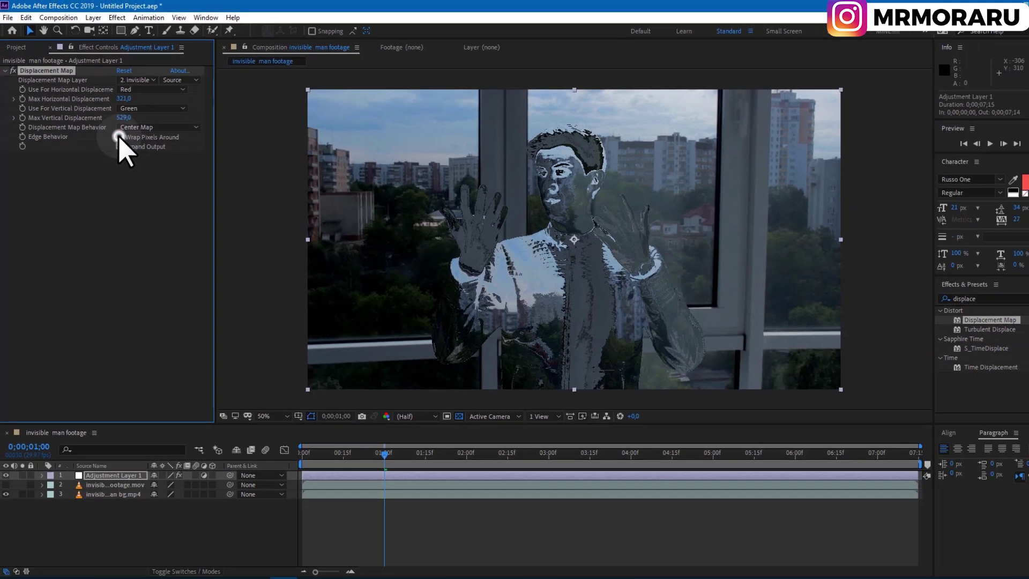
left_click(172, 212)
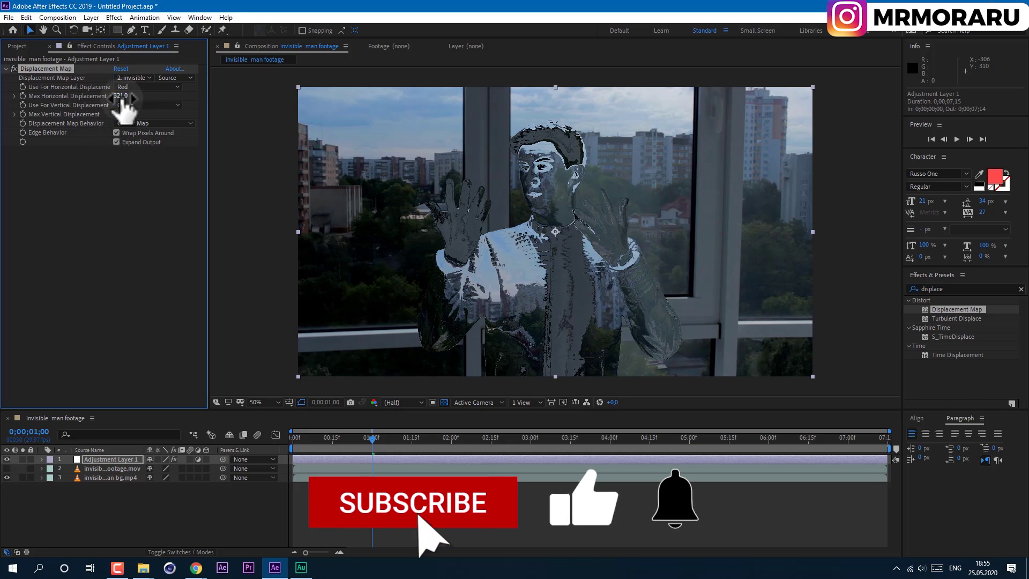
left_click_drag(119, 96, 282, 119)
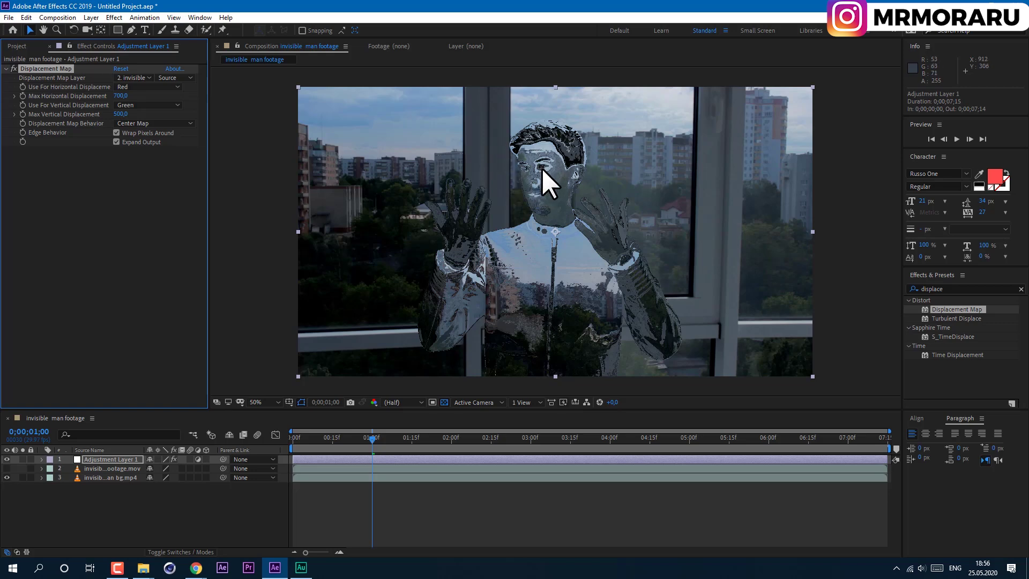
left_click_drag(119, 96, 218, 135)
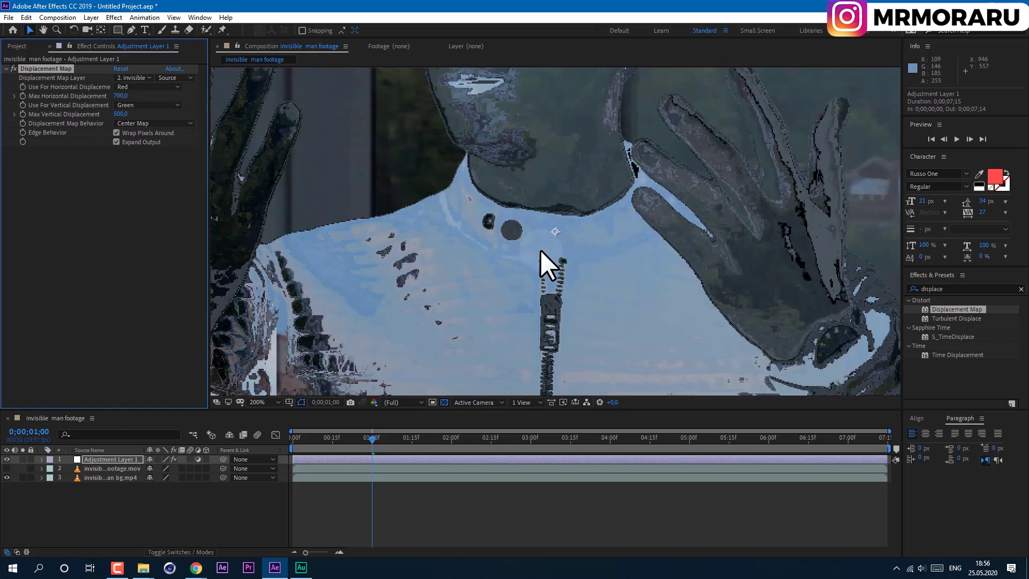
Examine the displaced figure's detail up close and compare it with the original footage layer shown and hidden.
scroll(540, 250, "down", 2)
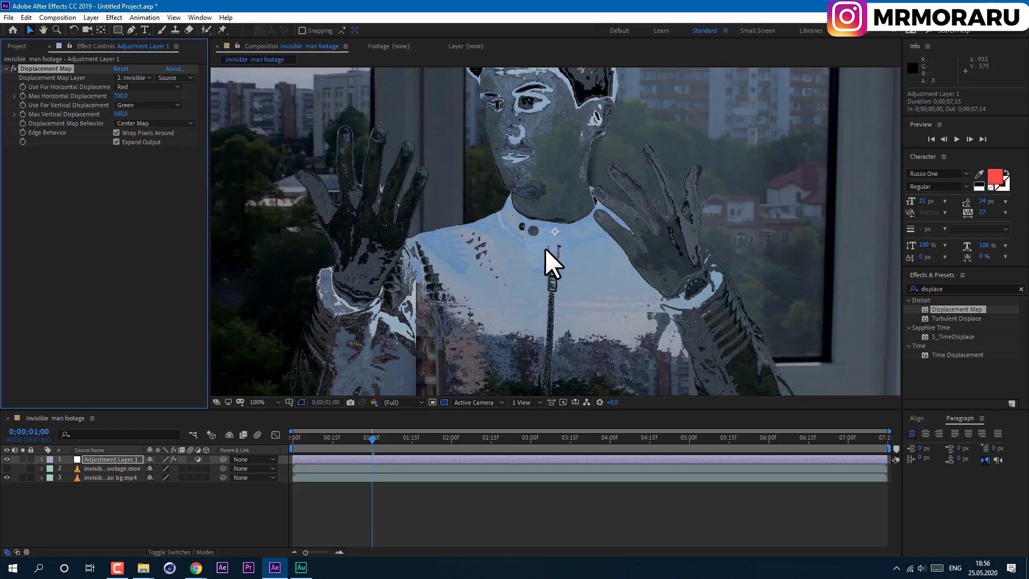
scroll(641, 259, "up", 2)
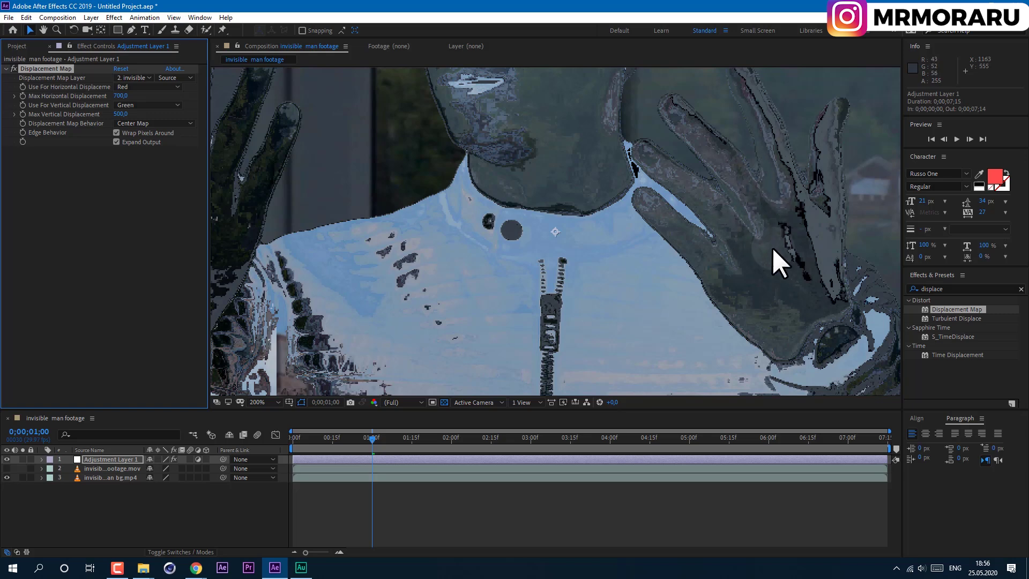
scroll(700, 236, "down", 1)
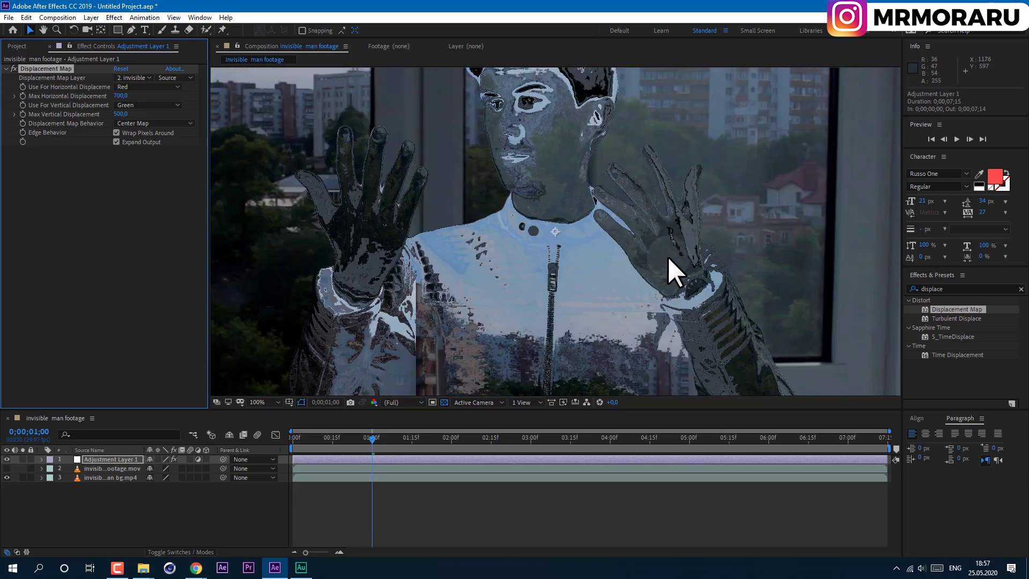
scroll(668, 256, "up", 2)
scroll(668, 256, "down", 3)
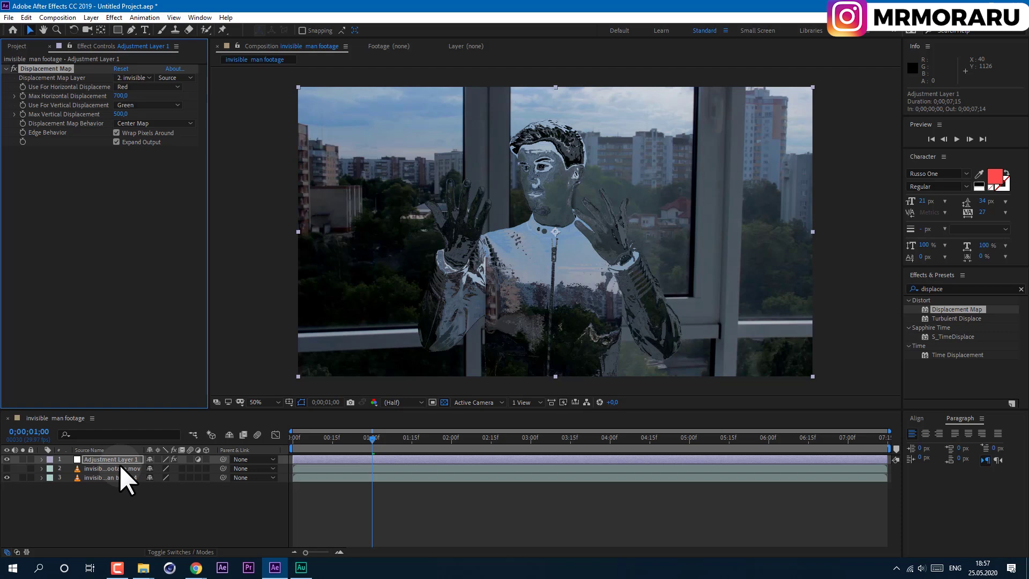
left_click(121, 466)
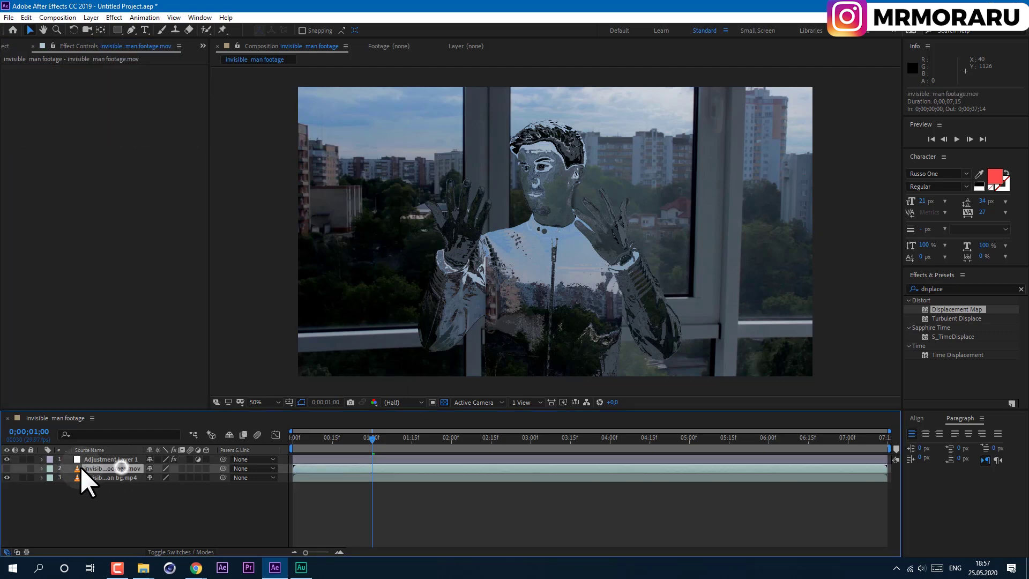
left_click(7, 468)
left_click(7, 468)
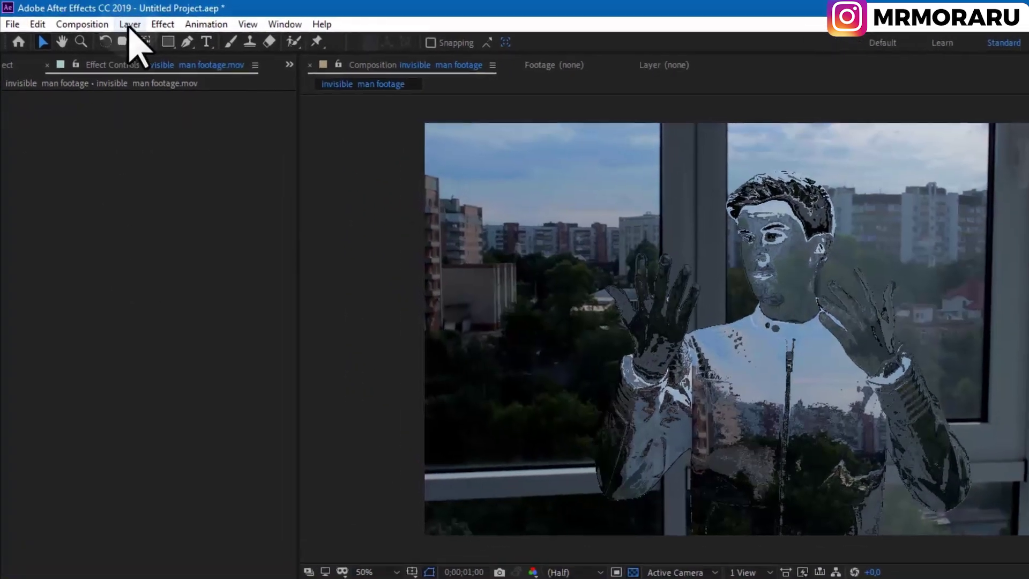
Pre-compose the selected invisible man footage.mov layer into a composition named "me with blur".
left_click(91, 17)
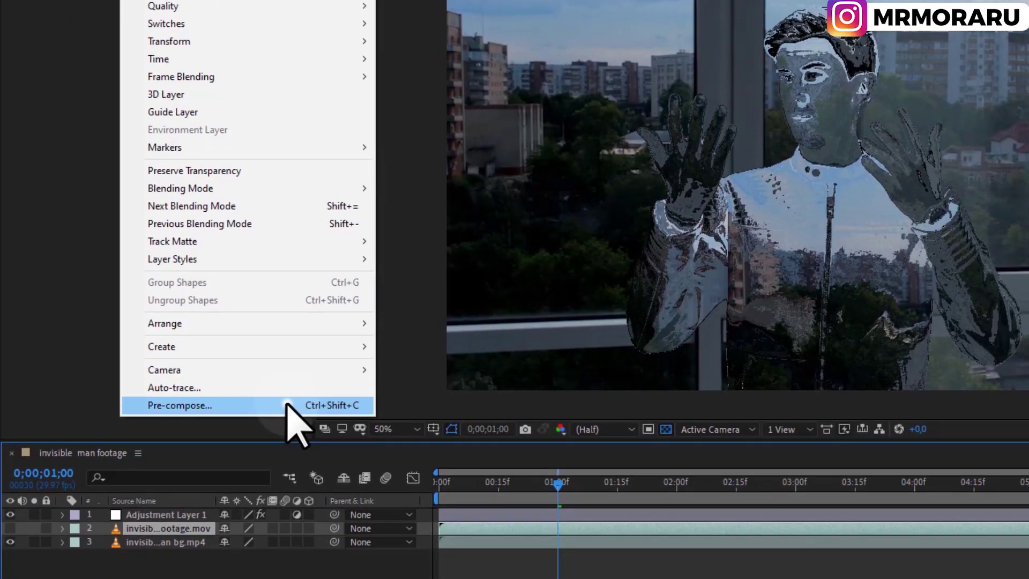
left_click(287, 465)
type("me with blur")
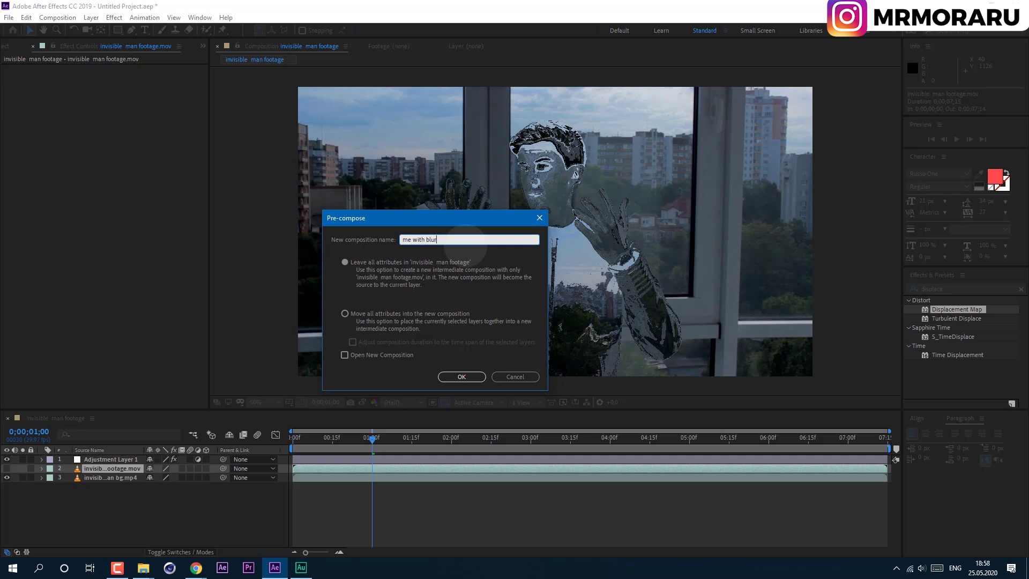
left_click(462, 375)
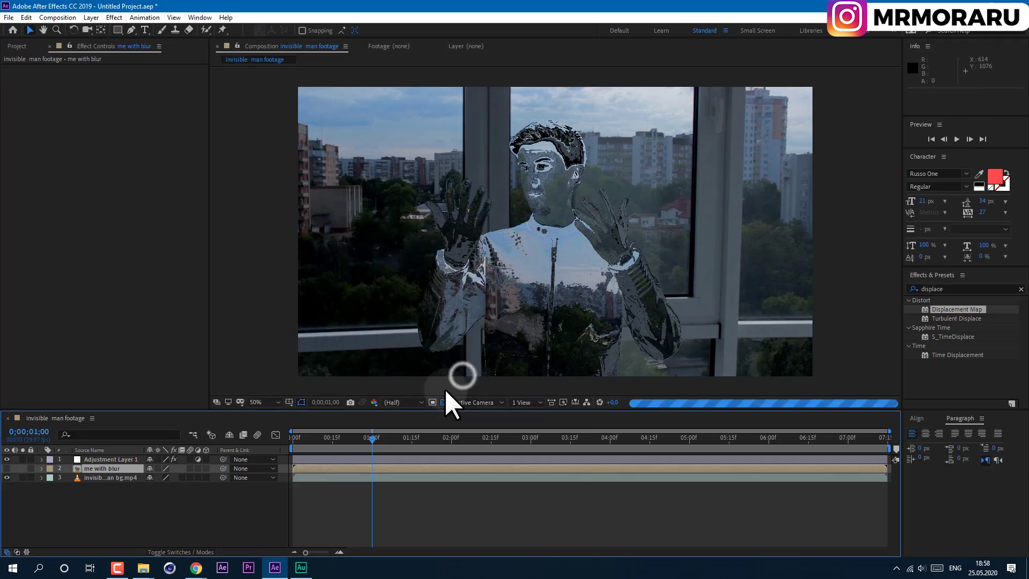
Inside the "me with blur" composition, apply Gaussian Blur to the footage layer with Blurriness 5.
double_click(107, 468)
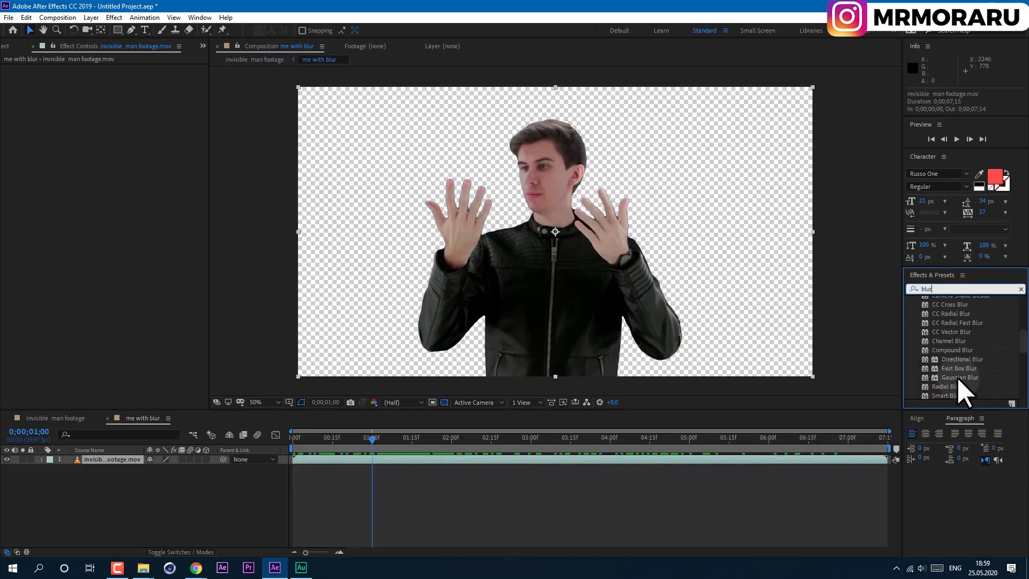
left_click_drag(967, 378, 131, 462)
key("/")
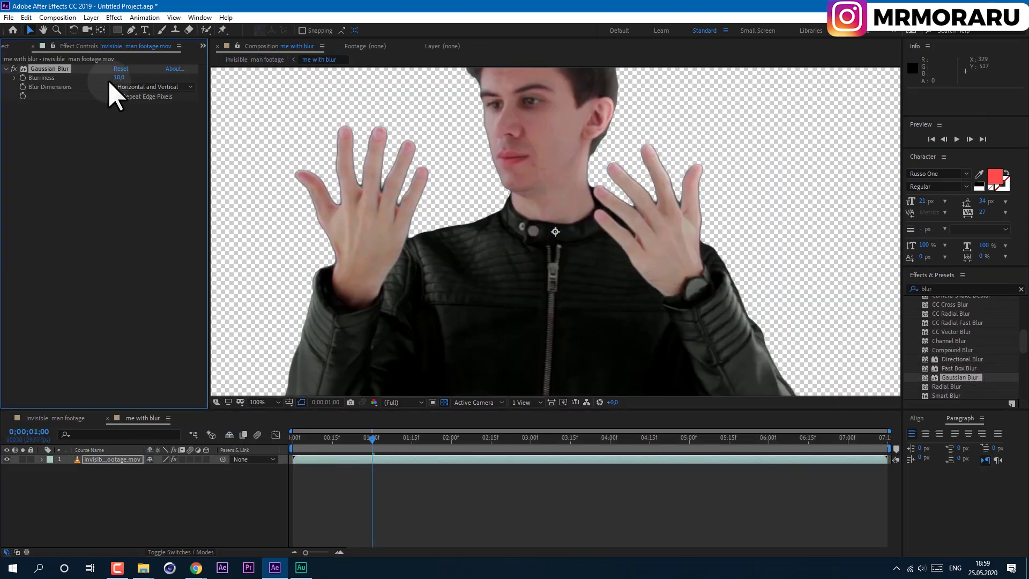
left_click(119, 78)
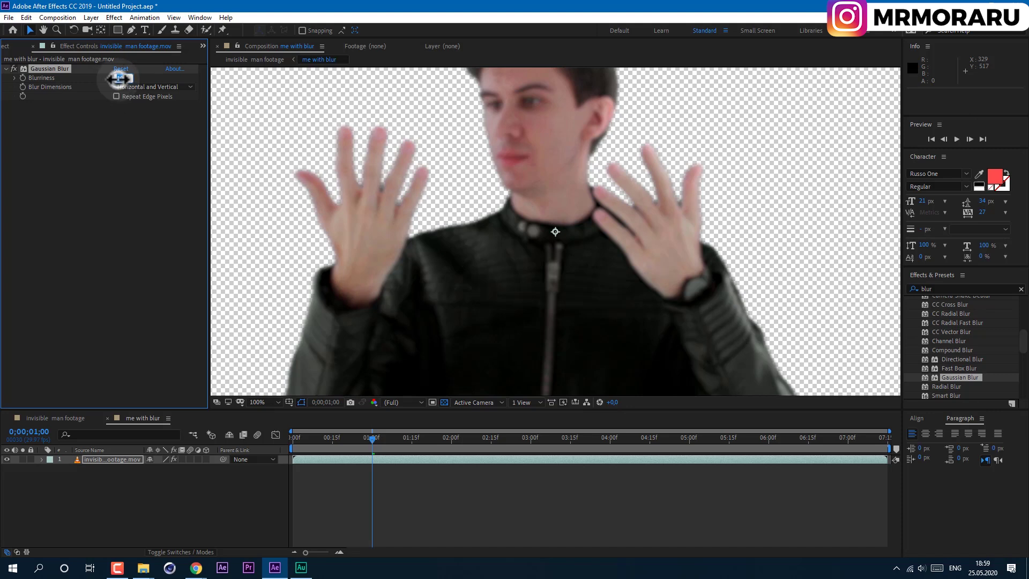
type("5")
key("Return")
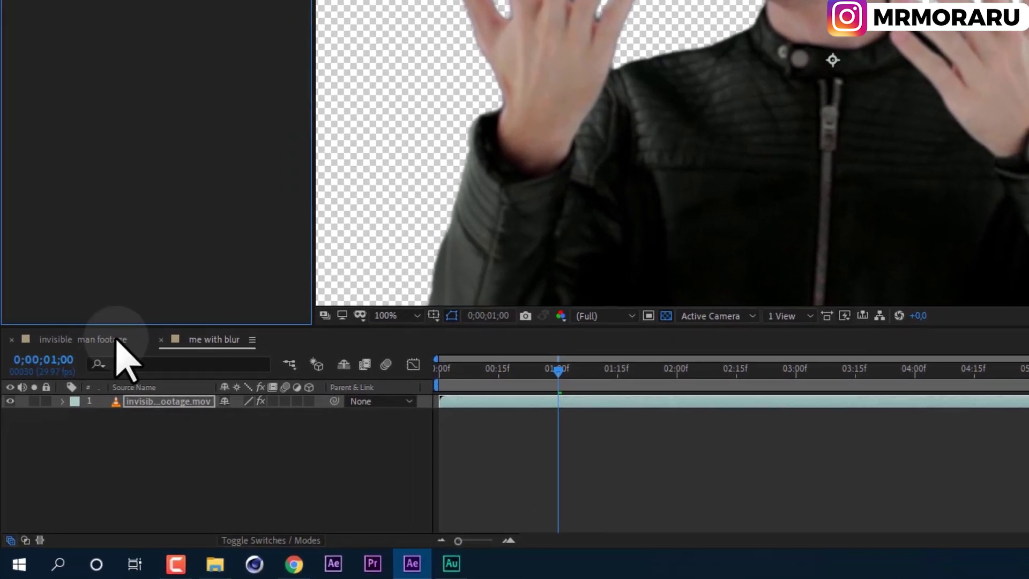
Return to the main composition and compare the displaced figure by undoing and redoing the blur value changes.
left_click(117, 340)
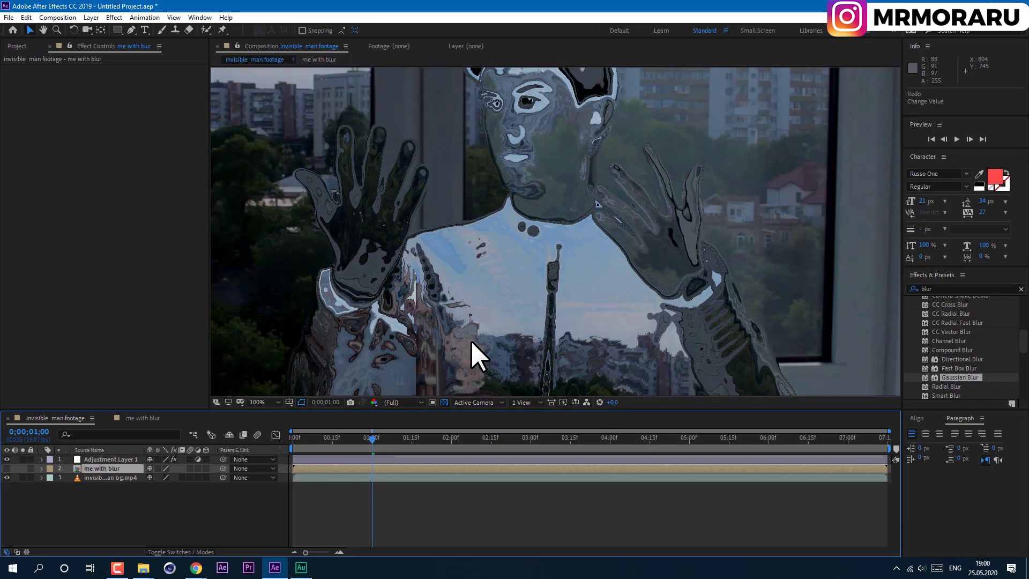
key("ctrl+shift+z")
key("ctrl+z")
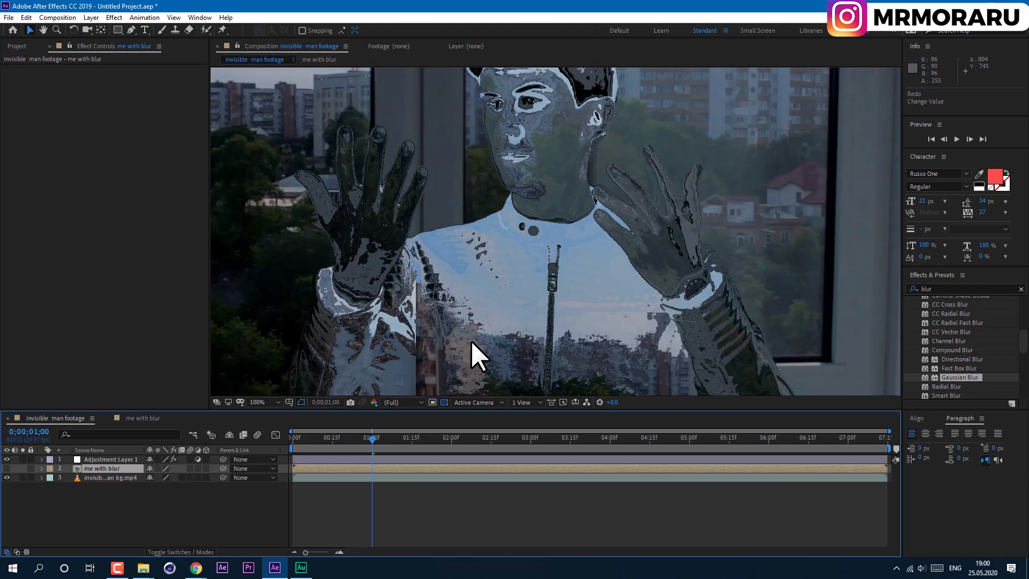
key("ctrl+shift+z")
key("ctrl+z")
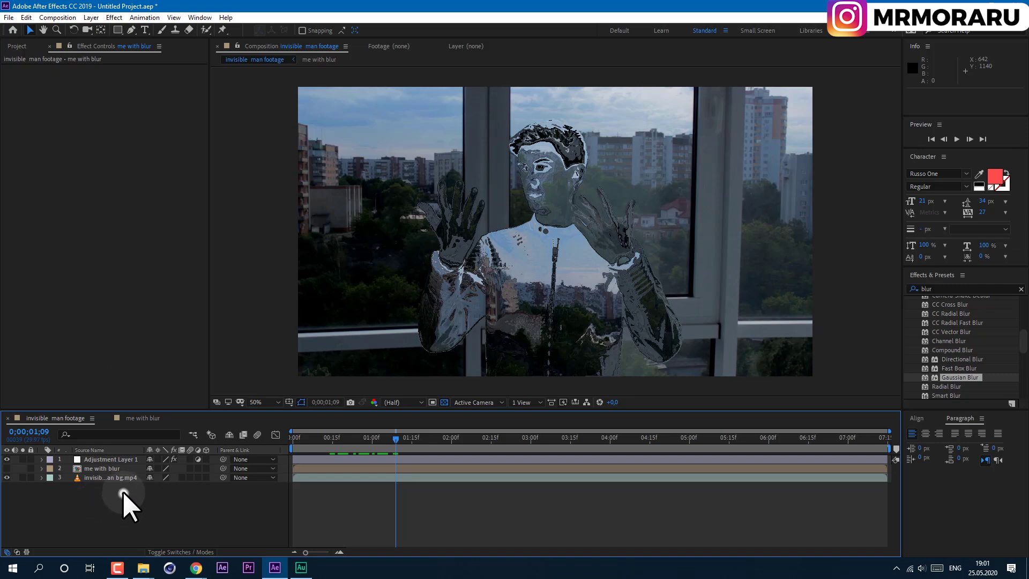
Pre-compose the adjustment layer, the me with blur layer and the background layer into a composition named "invisble effect".
left_click_drag(123, 492, 117, 458)
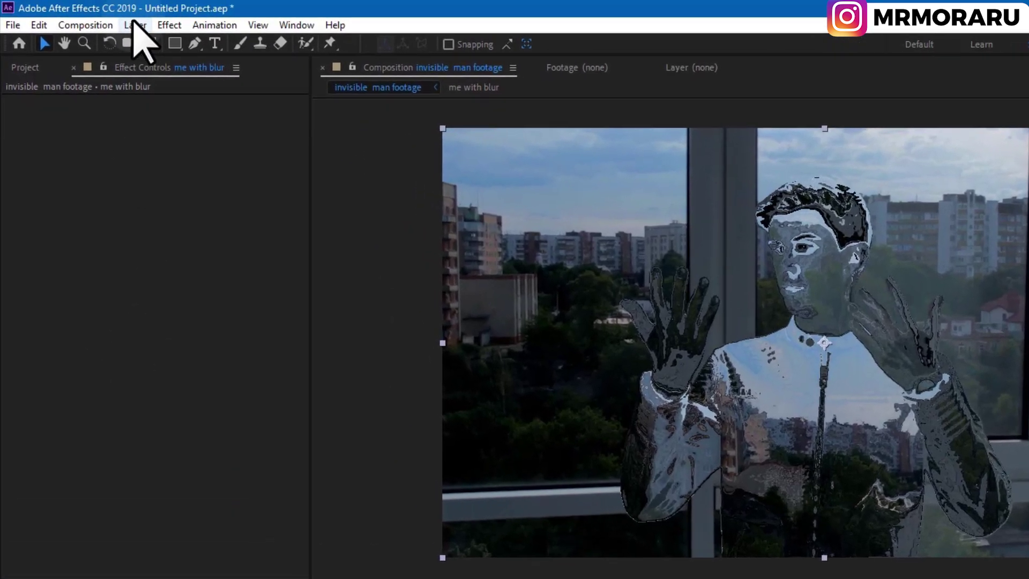
left_click(134, 24)
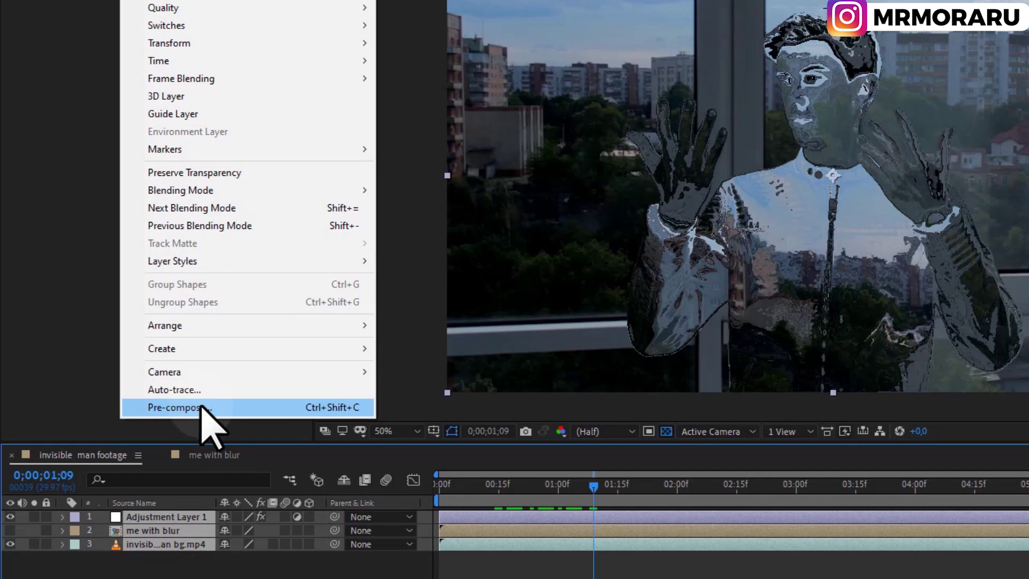
left_click(202, 408)
type("i")
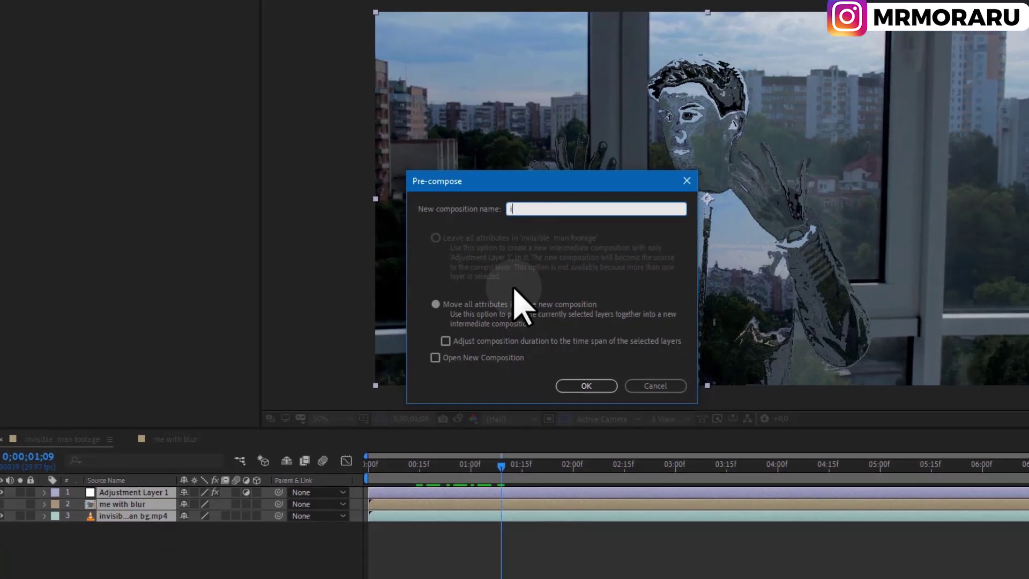
type("nvisible effect")
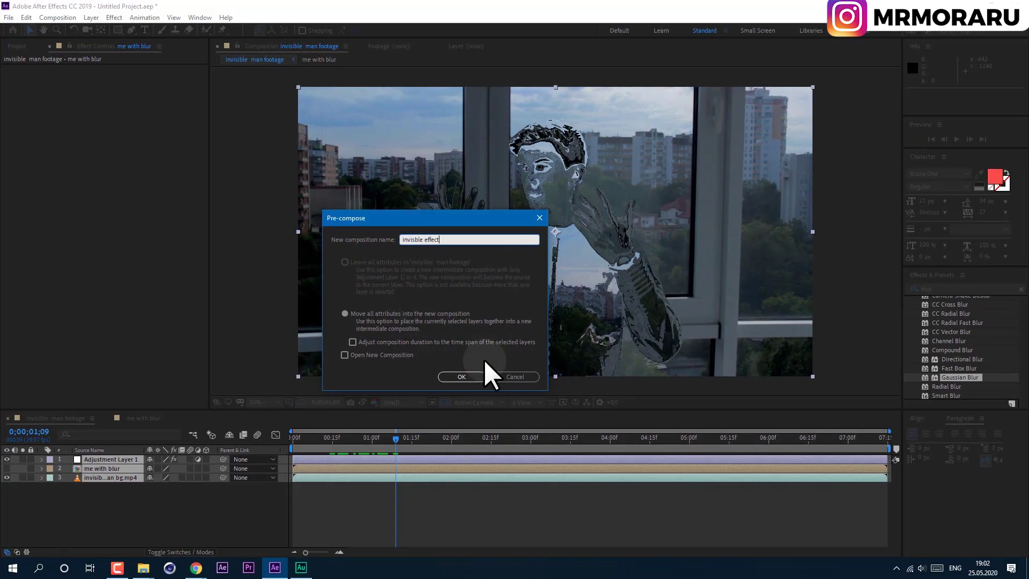
left_click(475, 376)
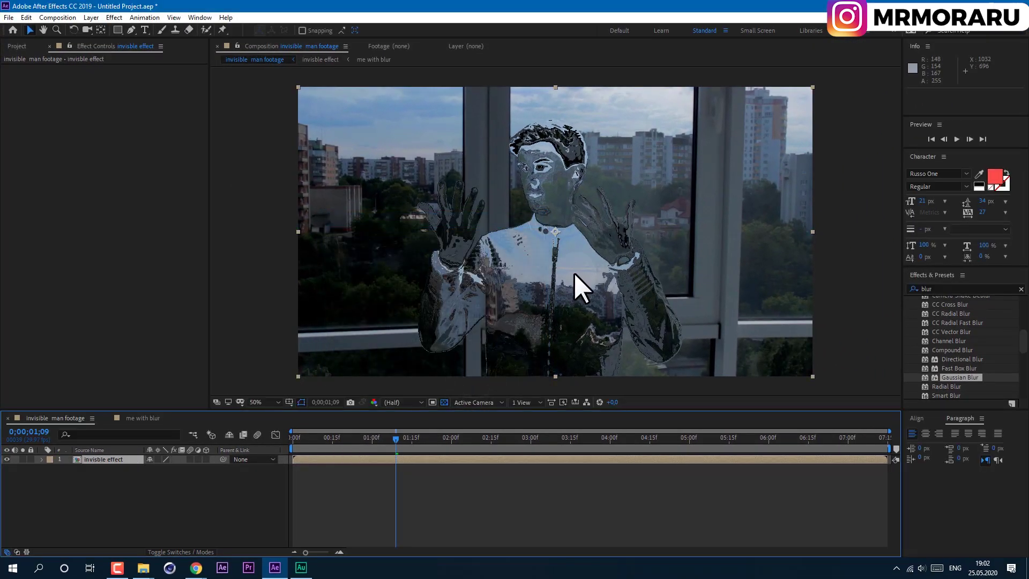
Add invisible man bg.mp4 beneath the pre-composed effect layer and hide the background layer.
left_click(160, 507)
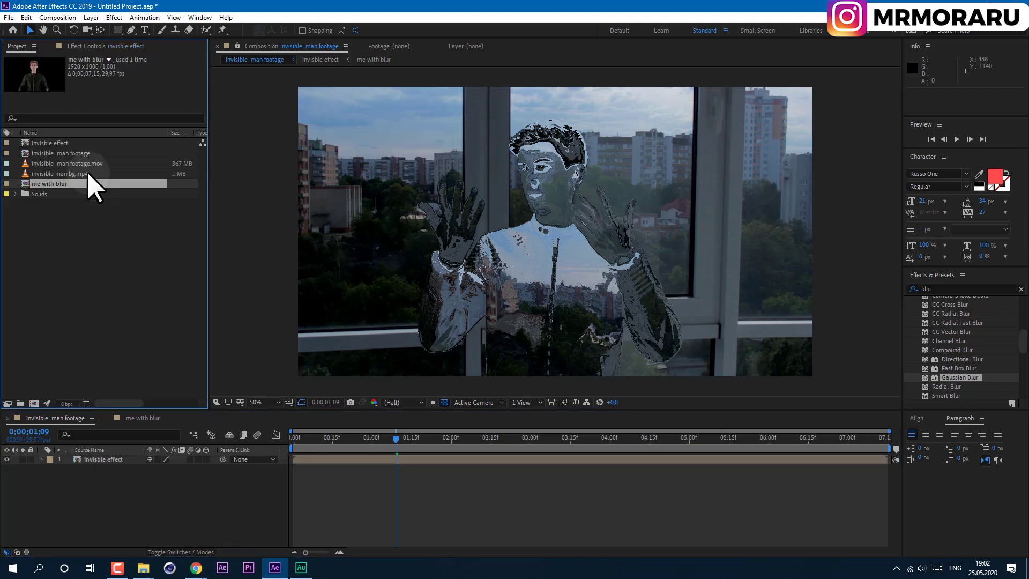
left_click_drag(87, 173, 143, 490)
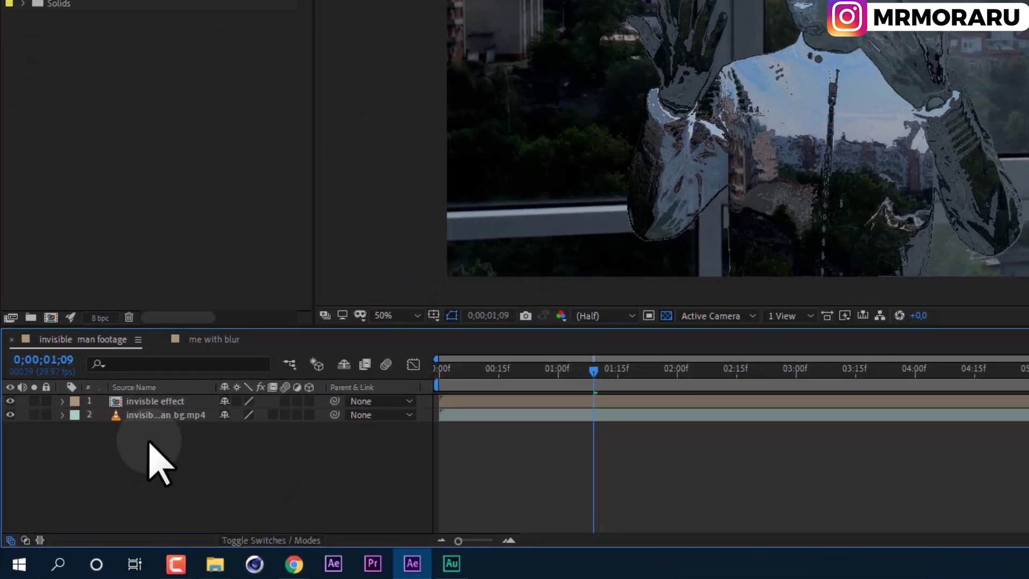
left_click_drag(149, 442, 156, 378)
left_click(160, 448)
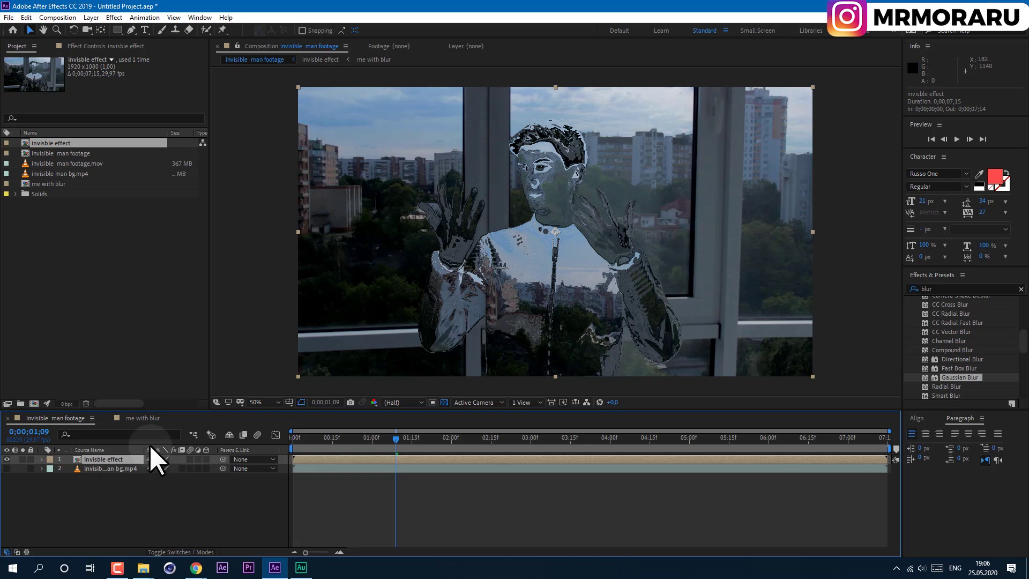
Place invisible man footage.mov above the pre-composed effect layer and set it as that layer's Alpha Matte.
left_click_drag(85, 162, 108, 460)
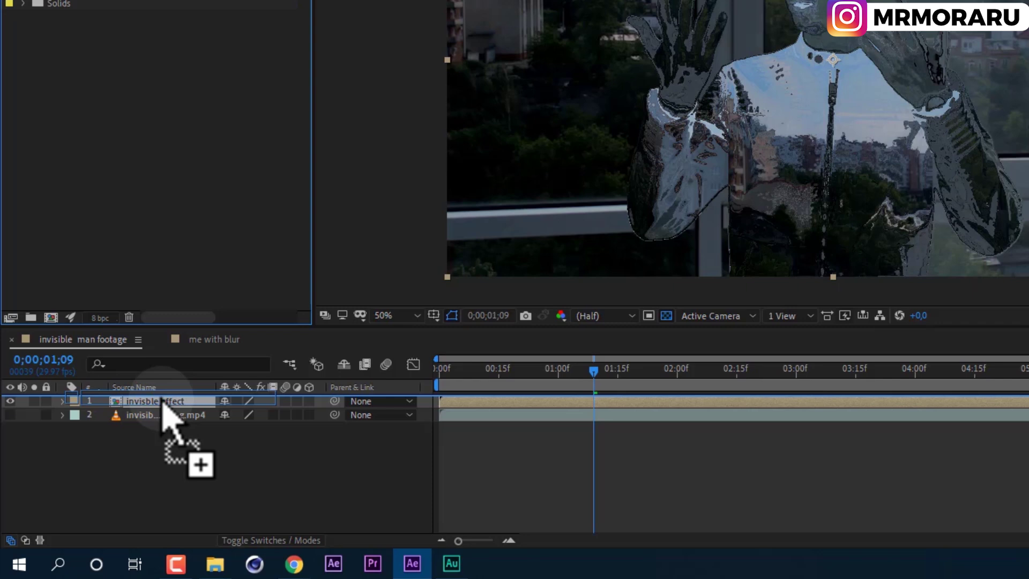
left_click_drag(164, 407, 179, 417)
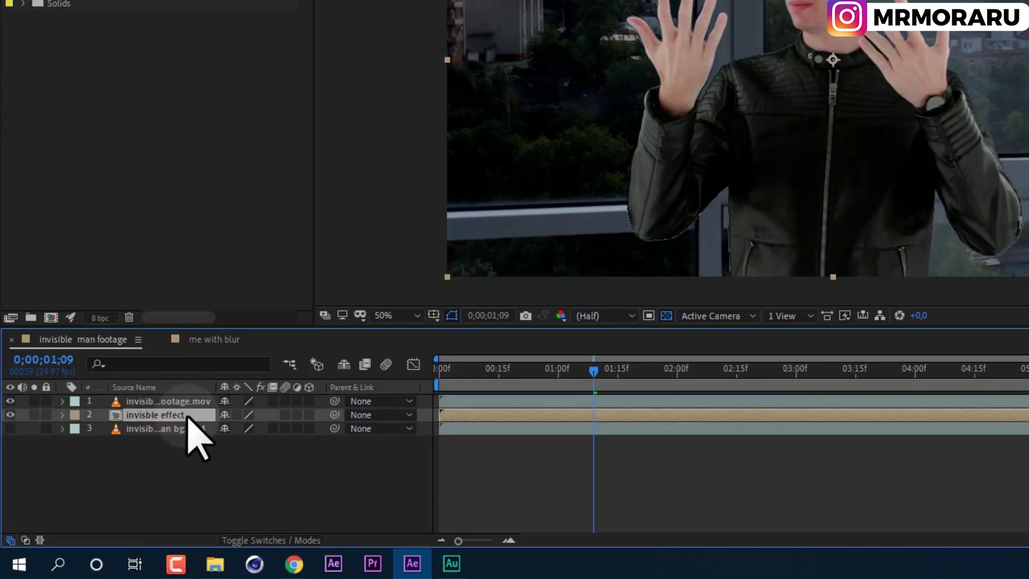
left_click(291, 540)
left_click(322, 416)
left_click(338, 455)
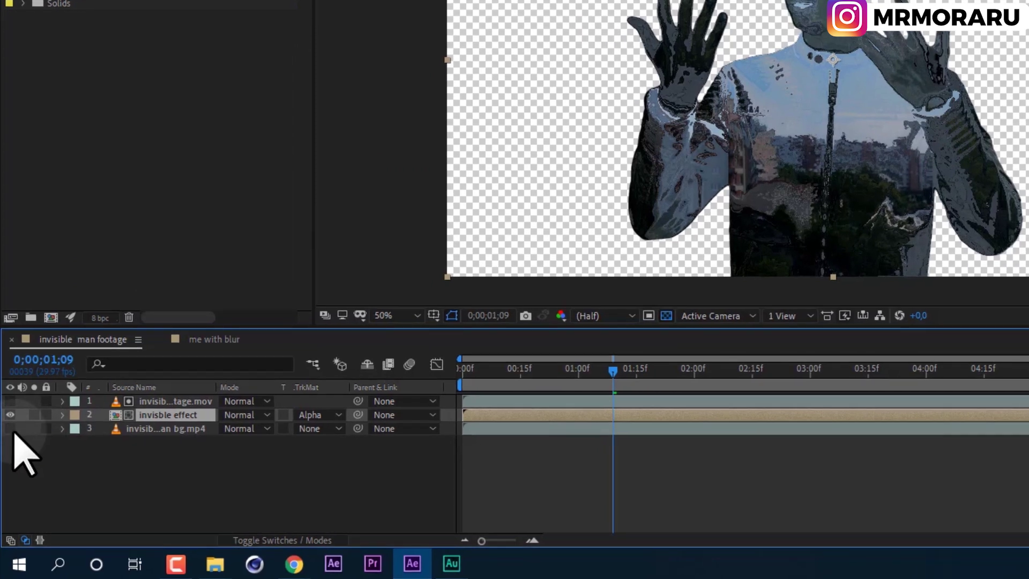
Turn the invisible man bg.mp4 layer back on and scrub the timeline to check the cut-out over it.
left_click(13, 430)
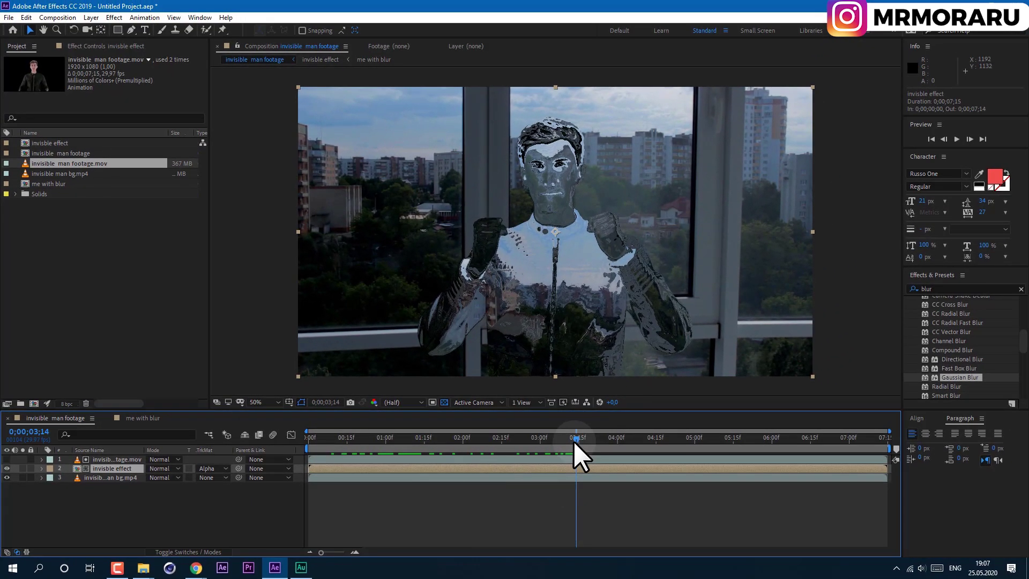
left_click_drag(574, 441, 552, 441)
Pre-compose the invisible man footage.mov matte and its effect layer into a composition named "effect cut out".
left_click(116, 460, "shift")
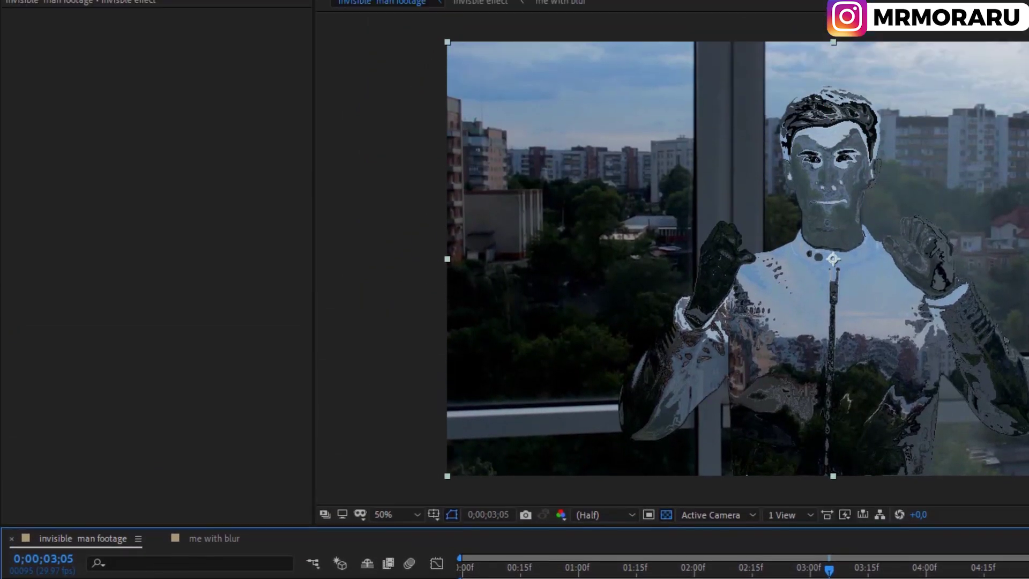
left_click(142, 30)
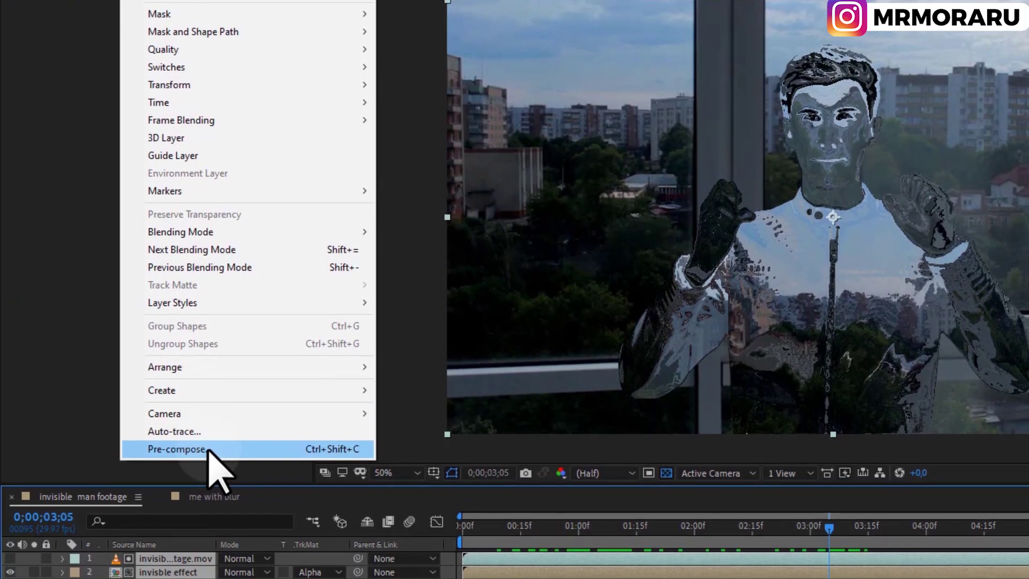
left_click(276, 531)
type("effect cut out")
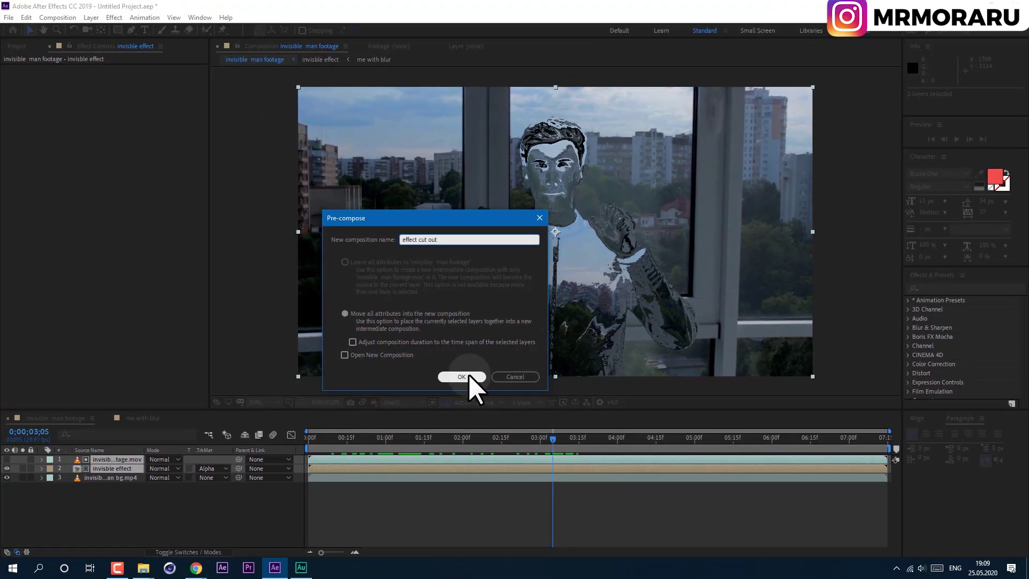
left_click(462, 377)
Add another copy of invisible man footage.mov to the composition above the effect cut out layer.
left_click(17, 46)
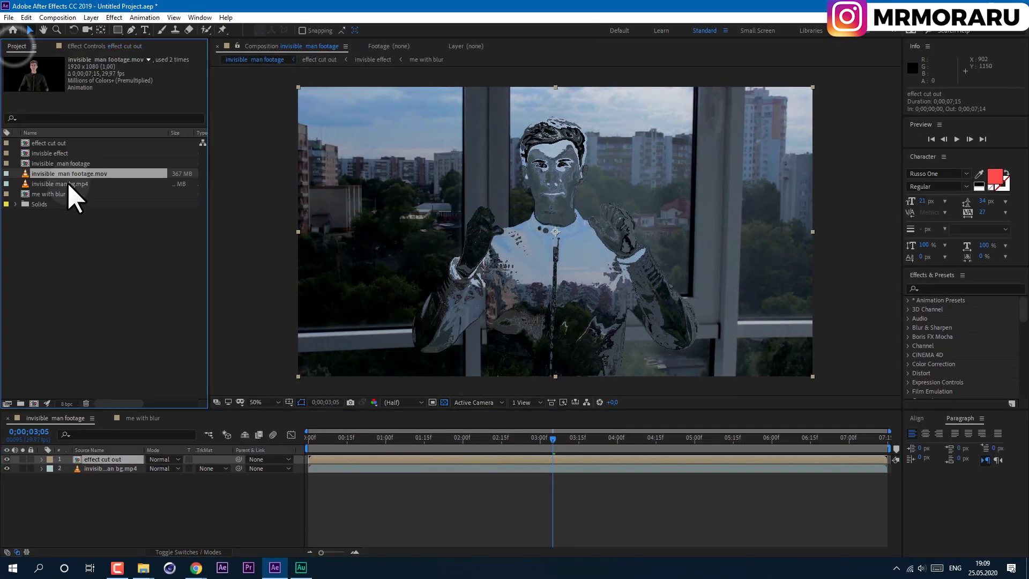
left_click_drag(73, 172, 113, 460)
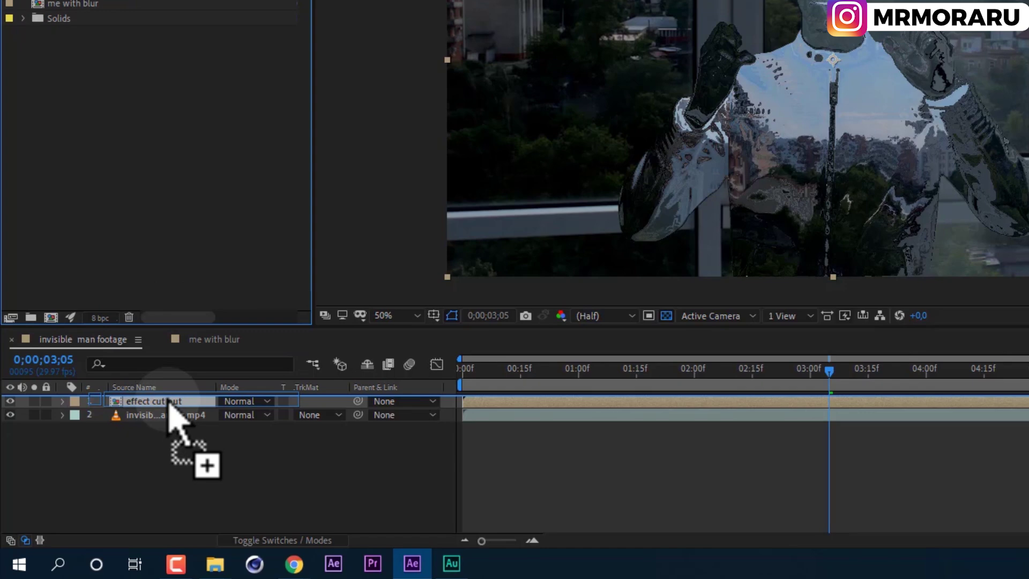
left_click_drag(171, 403, 177, 407)
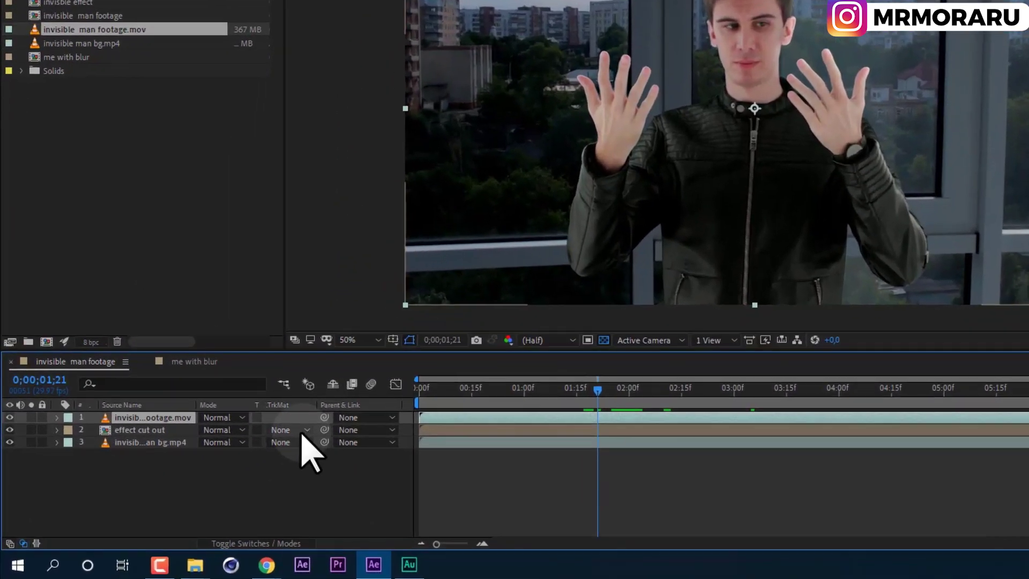
left_click(220, 469)
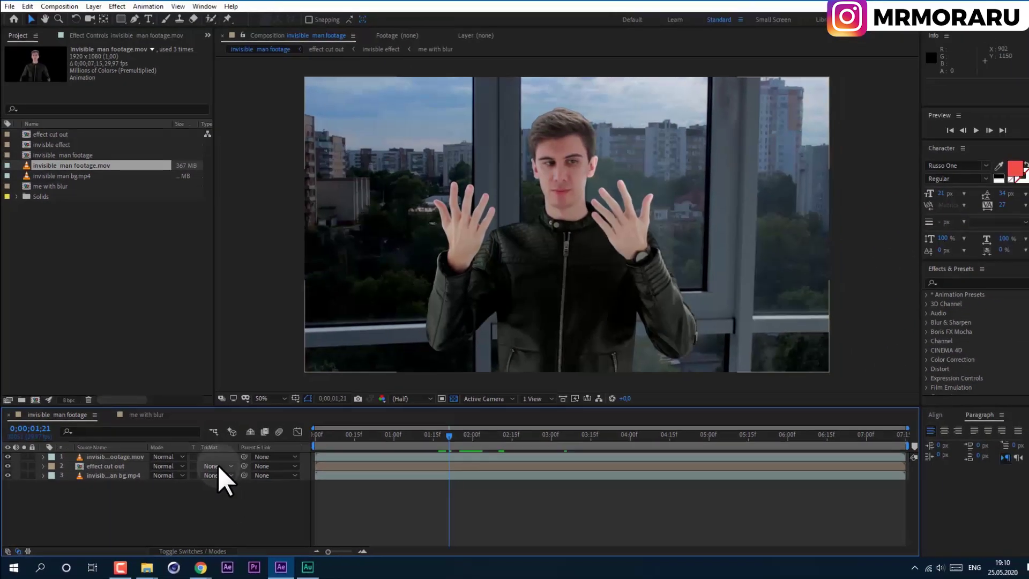
left_click(320, 414)
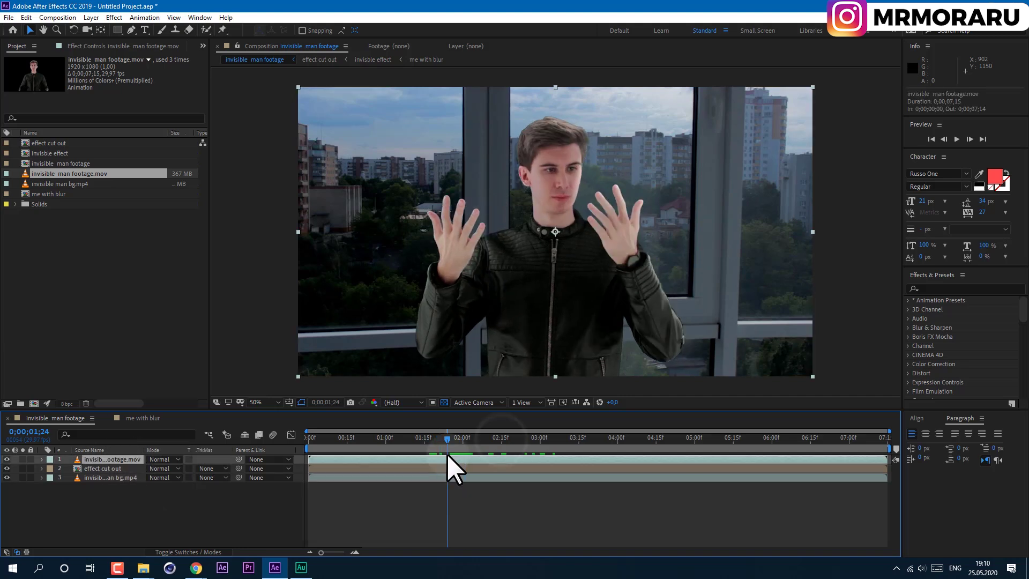
left_click_drag(447, 454, 453, 458)
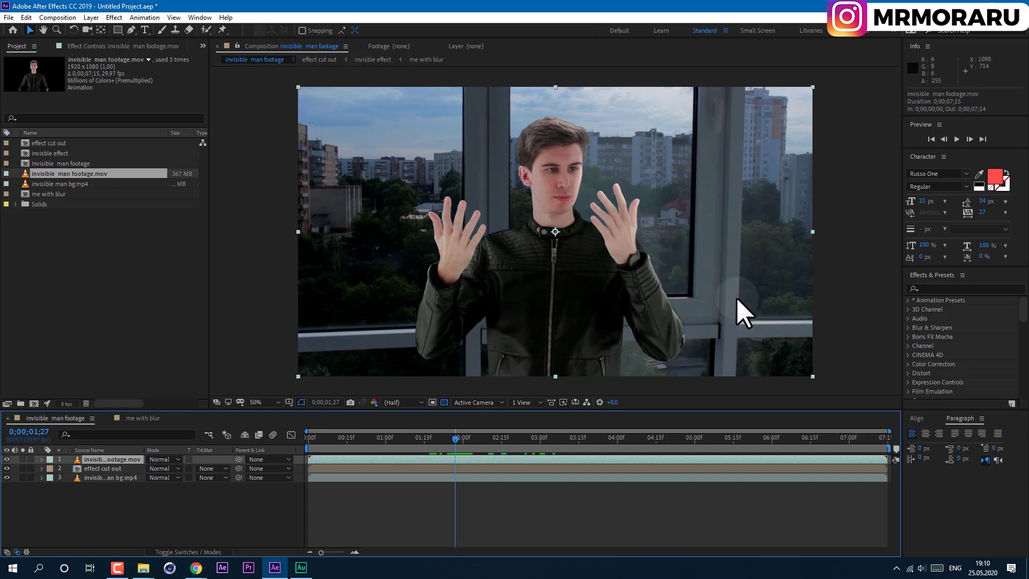
Find the Exposure effect and apply it to the topmost invisible man footage.mov layer.
left_click(950, 288)
type("expo")
type("sure")
left_click_drag(954, 379, 130, 458)
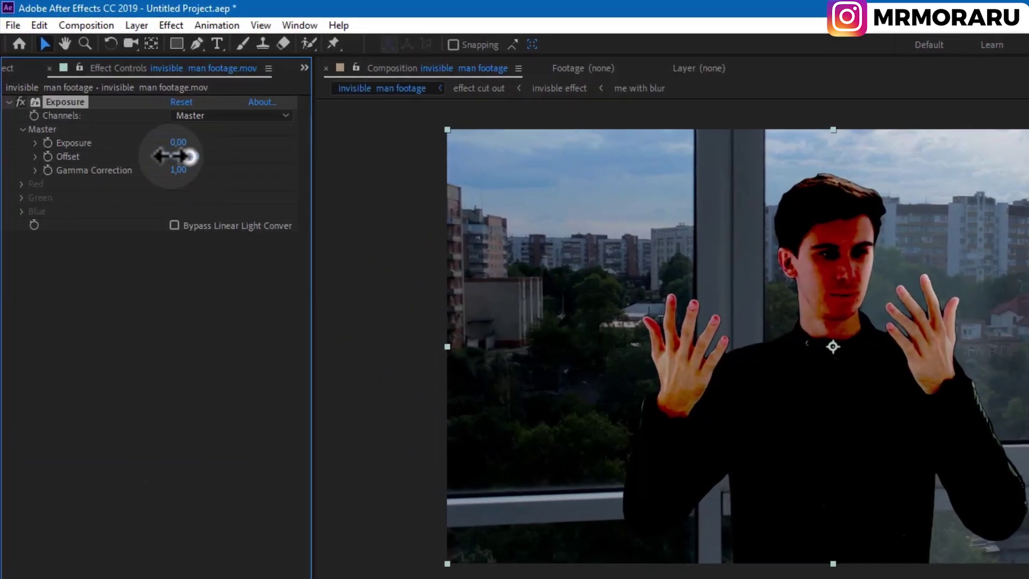
Set the Exposure effect's master Offset to -0.5.
left_click(178, 156)
type("-")
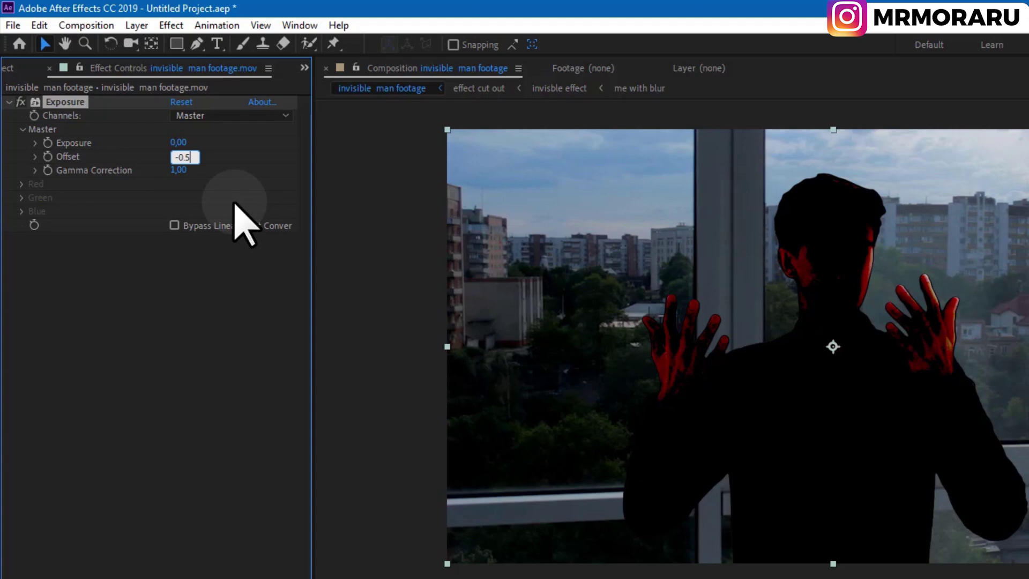
type("0.5")
key("Return")
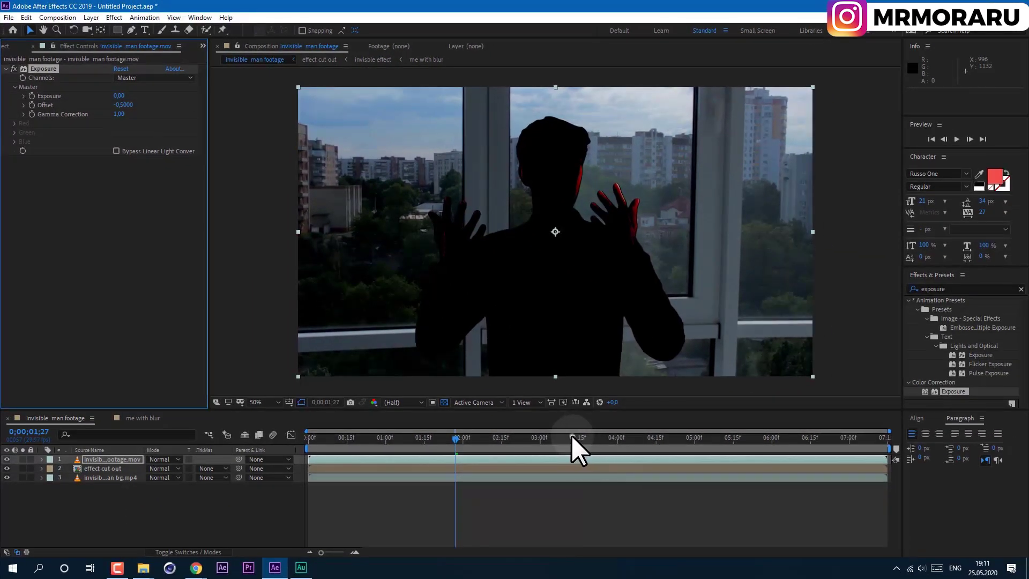
At 0;00;03;12, raise the Exposure value to about 55.86, start keyframing it and reveal its keyframe in the timeline.
left_click(571, 435)
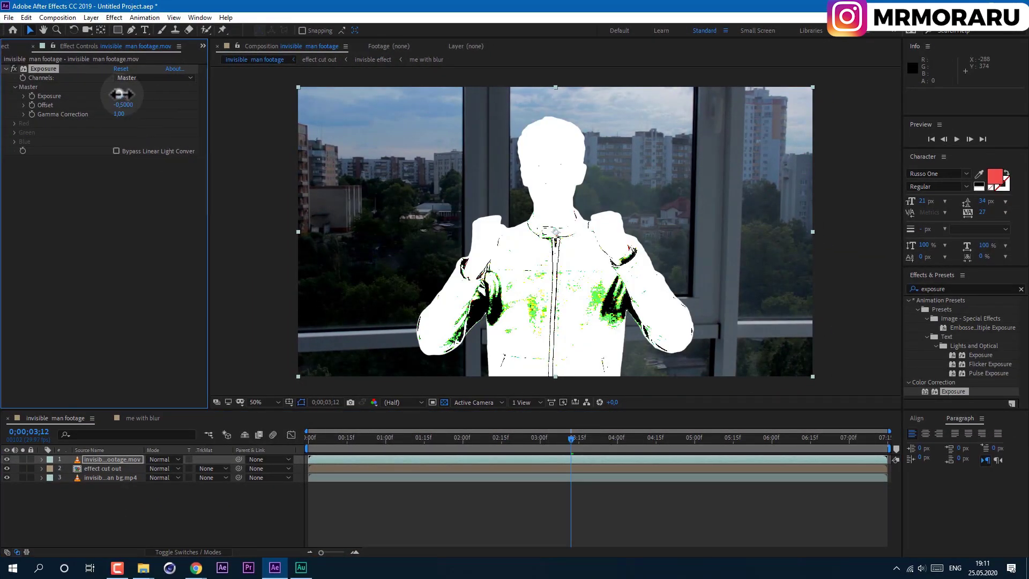
left_click_drag(121, 94, 706, 136)
left_click(32, 96)
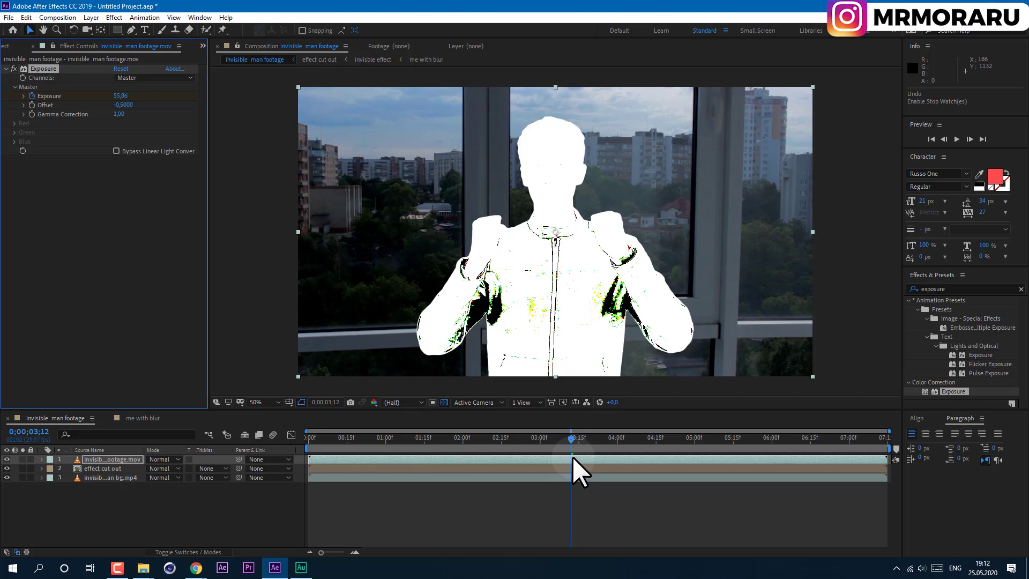
key("u")
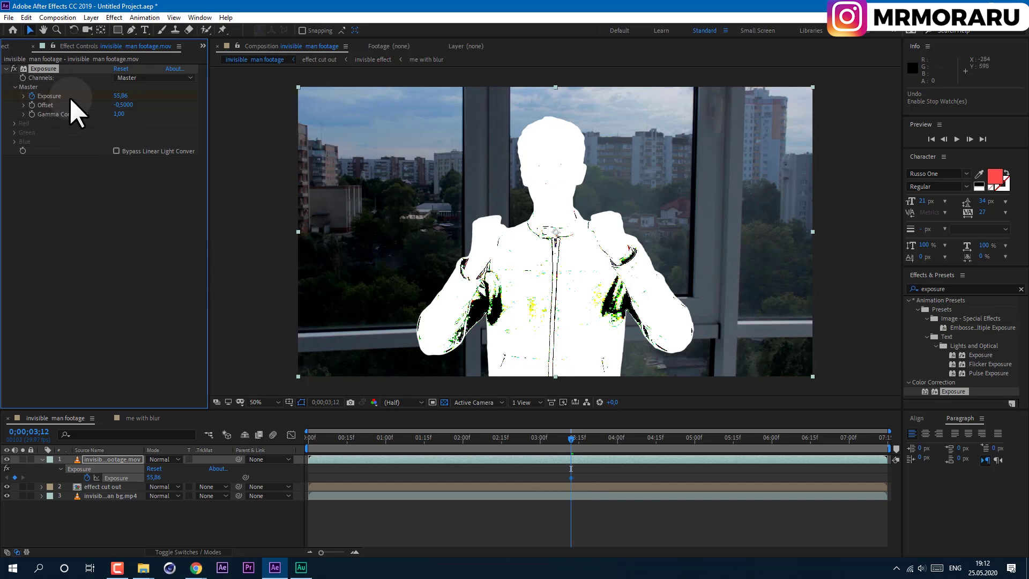
At 0;00;07;14, add a second Exposure keyframe with the value lowered to -0.96.
left_click_drag(724, 442, 841, 463)
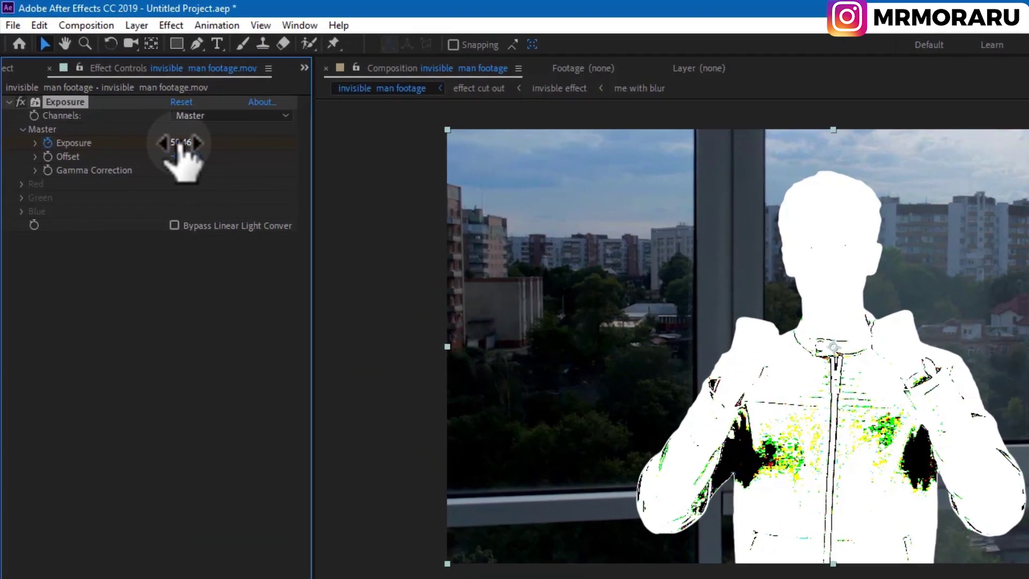
left_click(121, 96)
left_click_drag(185, 143, 115, 159)
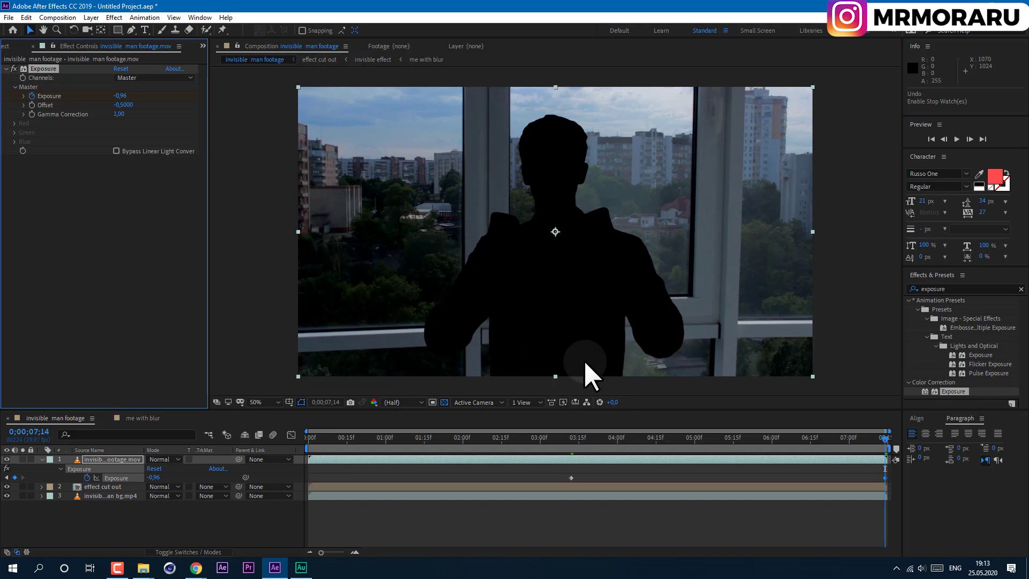
Return to the first Exposure keyframe at 0;00;03;12 and lower its value to about 20.06.
key("j")
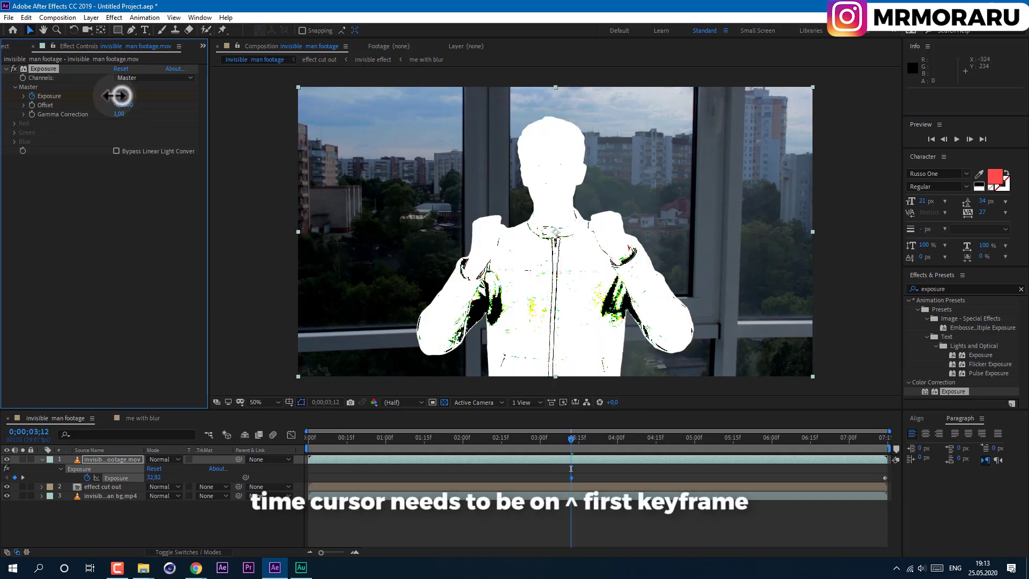
left_click_drag(108, 95, 144, 105)
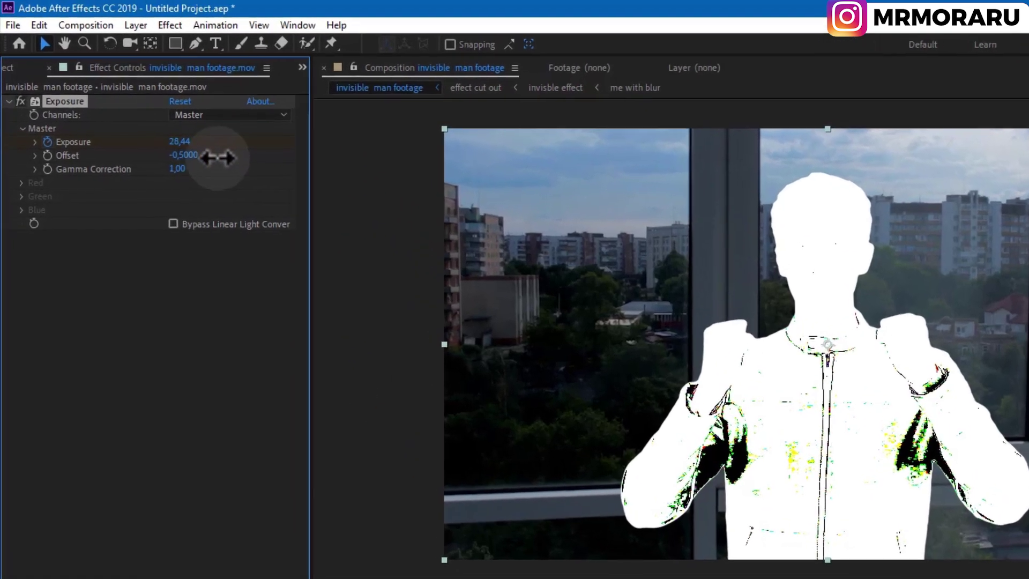
left_click_drag(217, 157, 193, 157)
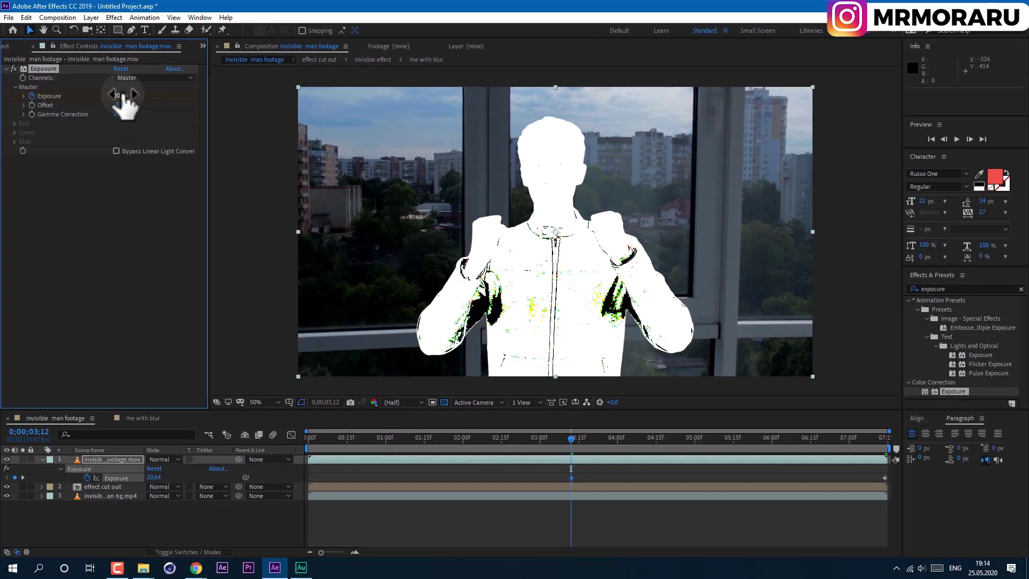
left_click_drag(122, 101, 90, 95)
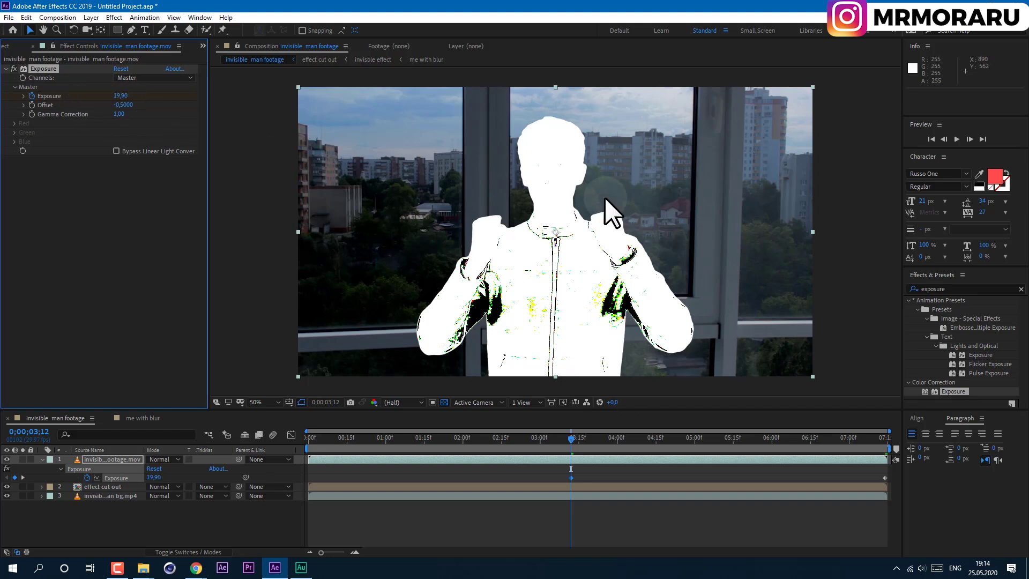
left_click_drag(120, 96, 132, 96)
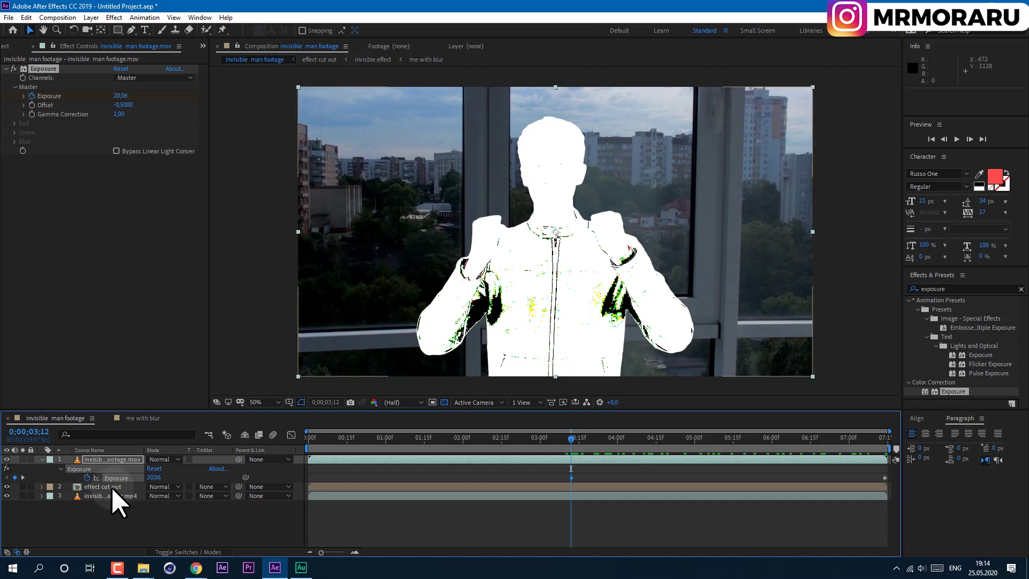
Set the effect cut out layer's track matte to Luma Matte from invisible man footage.mov and scrub through the transition.
left_click(114, 486)
left_click(214, 486)
left_click(237, 537)
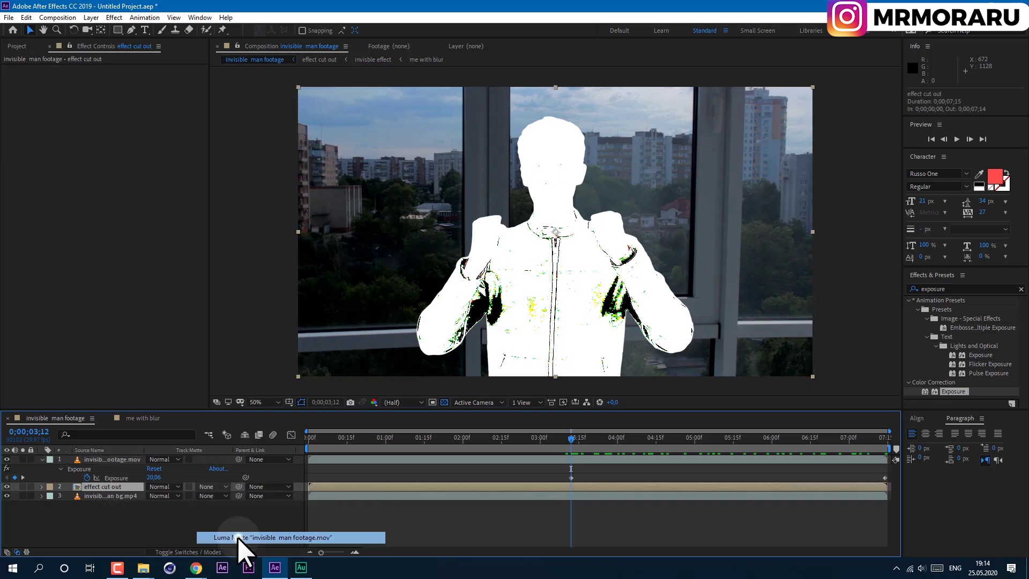
left_click(571, 435)
left_click_drag(571, 435, 875, 485)
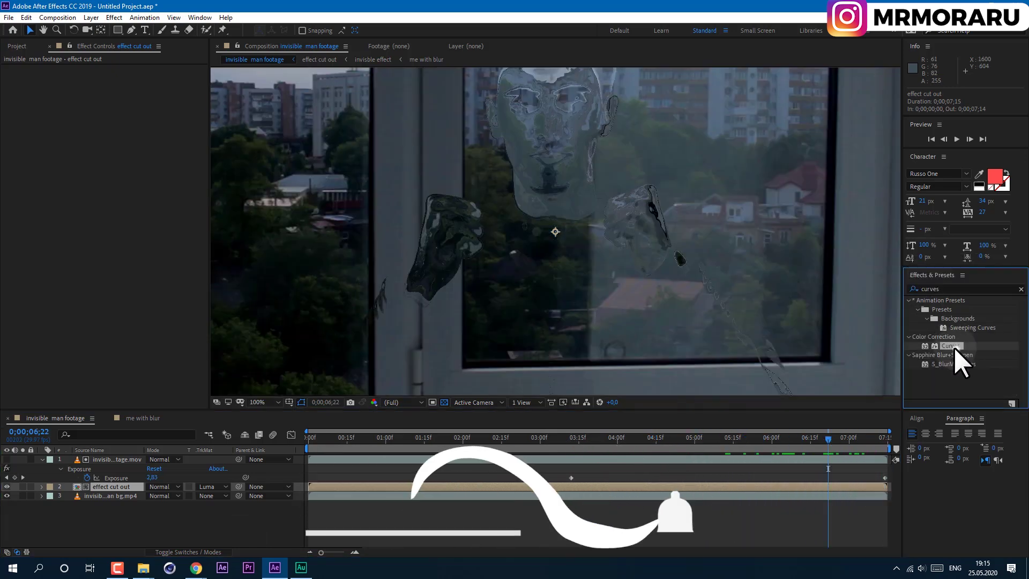
Apply Curves to the invisible man footage.mov matte layer and bend its RGB curve into a steep, high-contrast slope.
left_click_drag(954, 346, 117, 458)
left_click_drag(123, 239, 114, 212)
left_click_drag(54, 278, 96, 332)
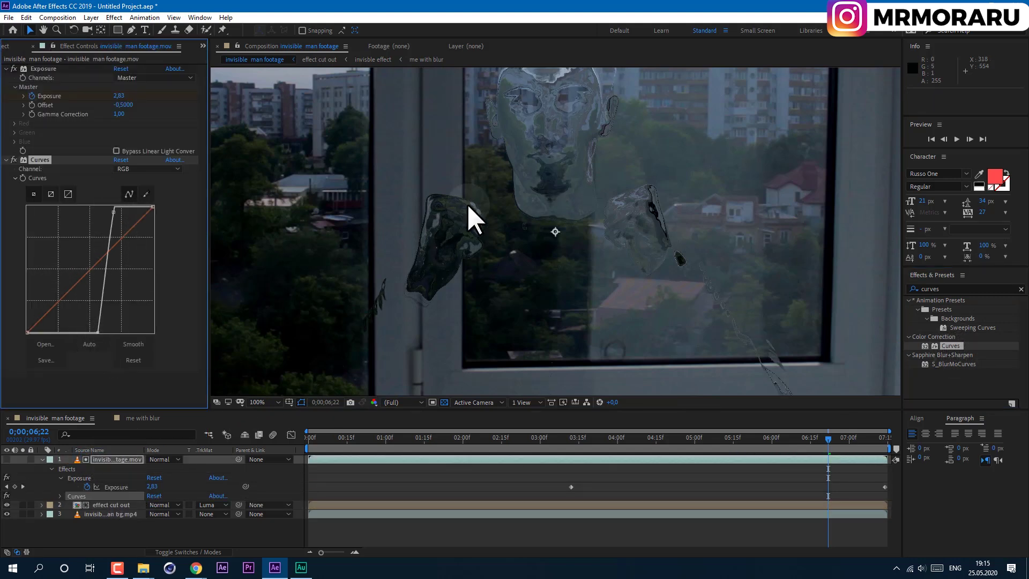